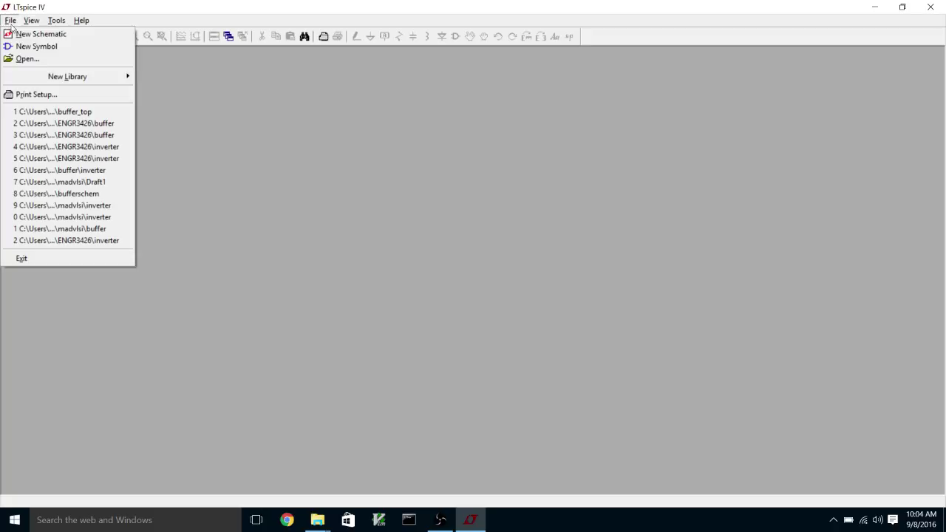
In a new schematic, place a pmos4 transistor M1 from the cktsym folder.
{"action": "left_click", "coordinate": [26, 35]}
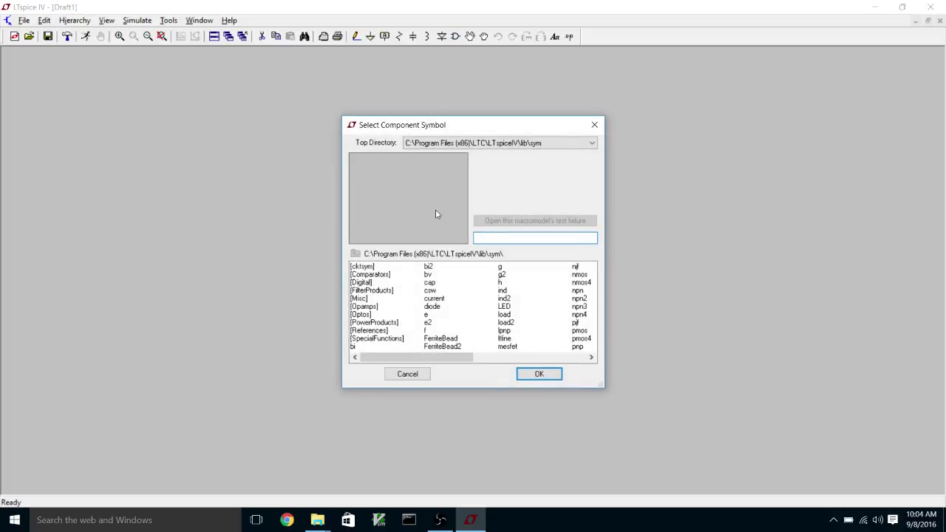
{"action": "double_click", "coordinate": [362, 267]}
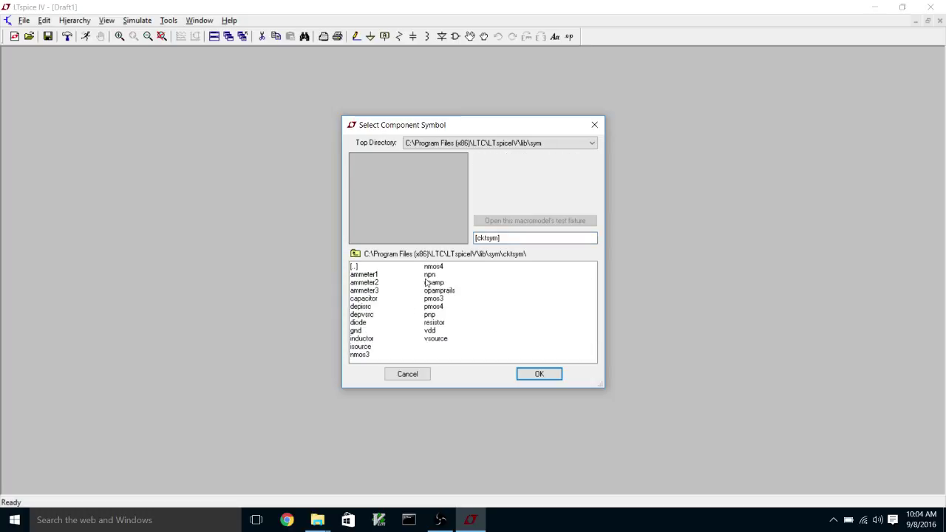
{"action": "left_click", "coordinate": [436, 308]}
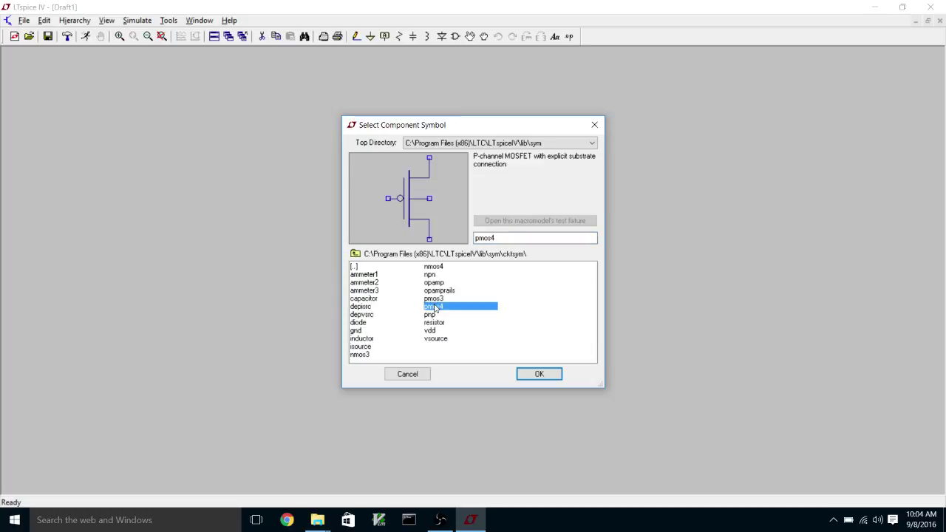
{"action": "left_click", "coordinate": [526, 374]}
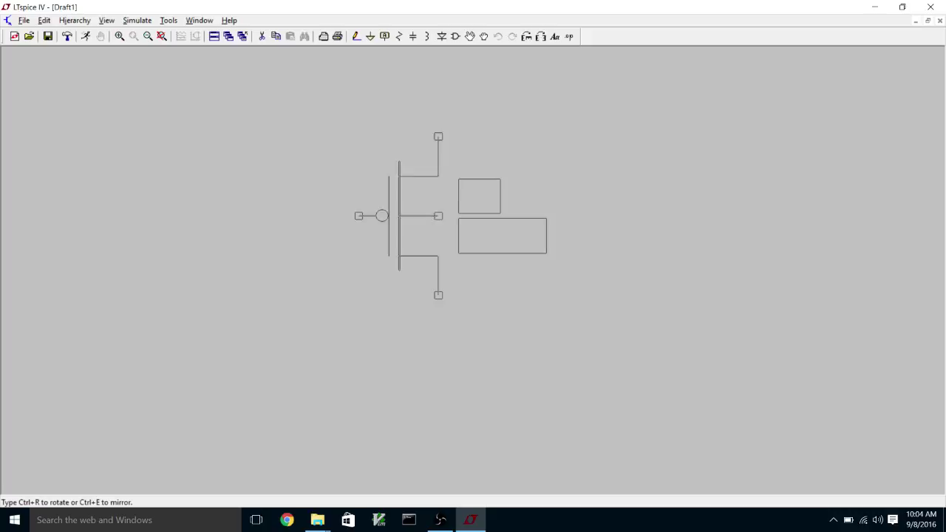
{"action": "left_click", "coordinate": [382, 214]}
{"action": "right_click", "coordinate": [318, 112]}
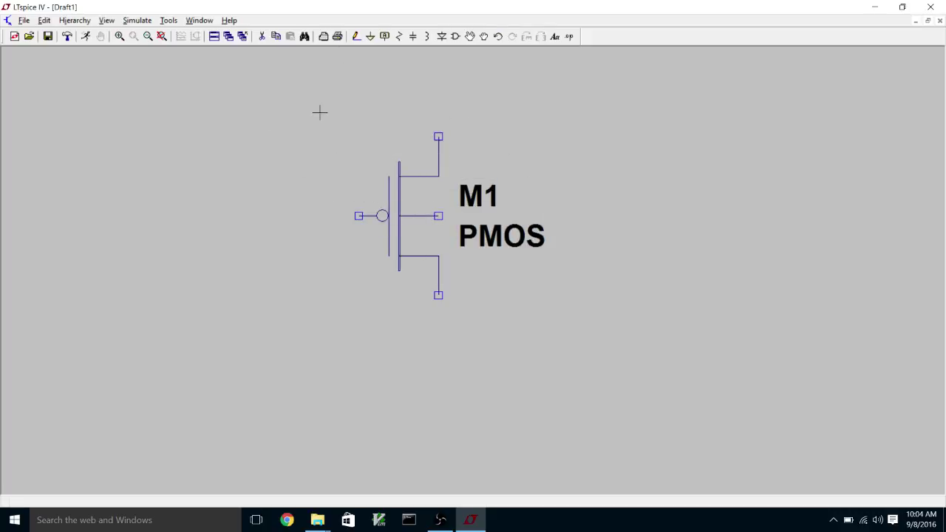
Place an nmos4 transistor M2 below M1.
{"action": "left_click", "coordinate": [455, 36]}
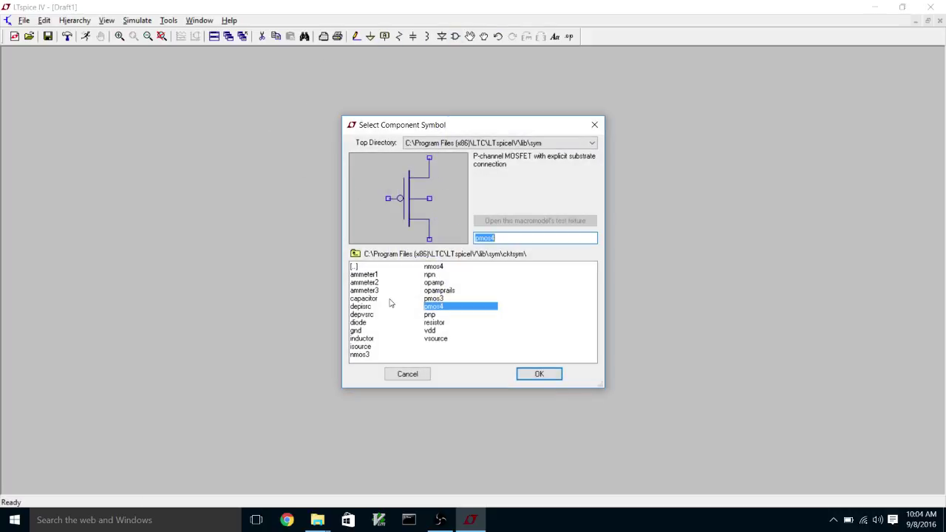
{"action": "double_click", "coordinate": [433, 267]}
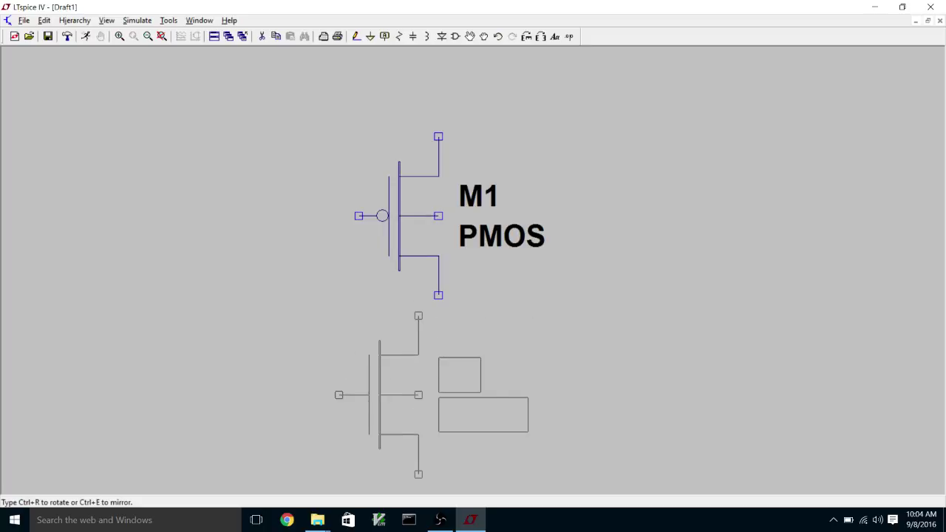
{"action": "left_click", "coordinate": [389, 412]}
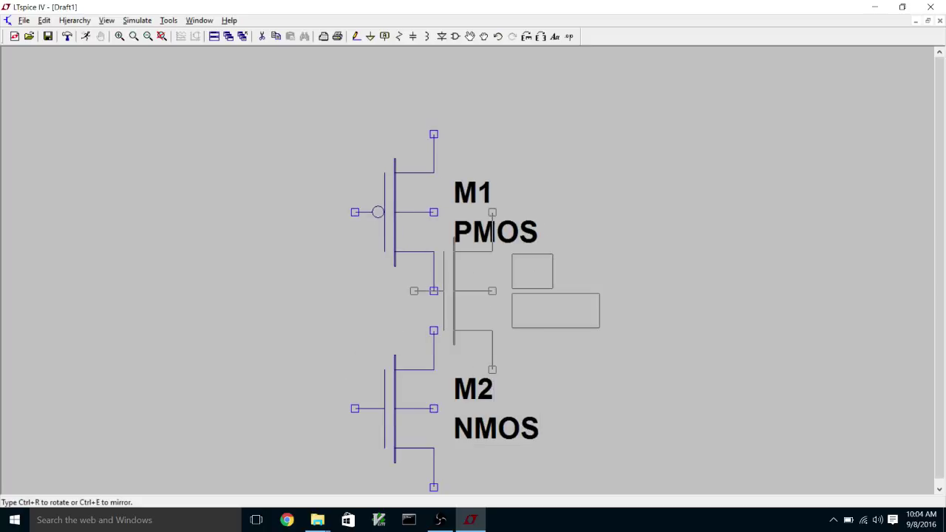
{"action": "key", "text": "Escape"}
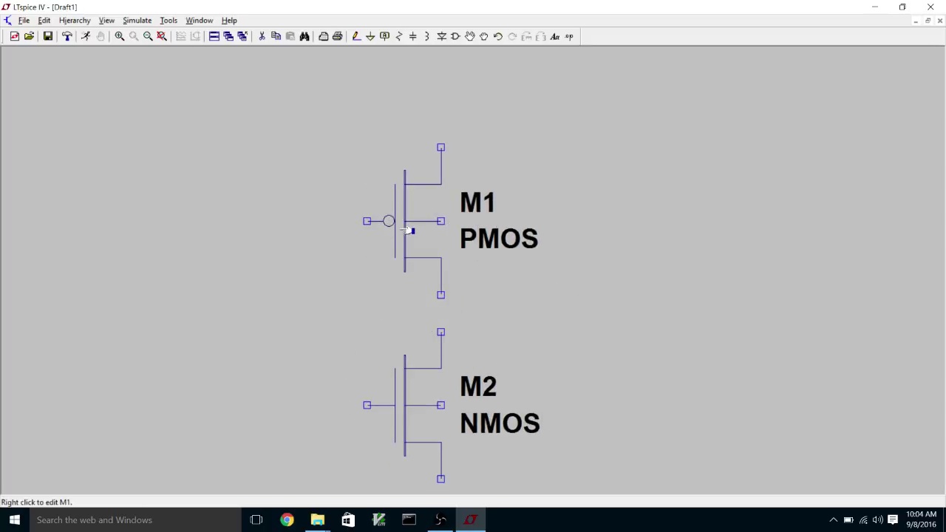
Set M1 to model C5NPMOS with l=0.6u and width 1.8u.
{"action": "right_click", "coordinate": [401, 233]}
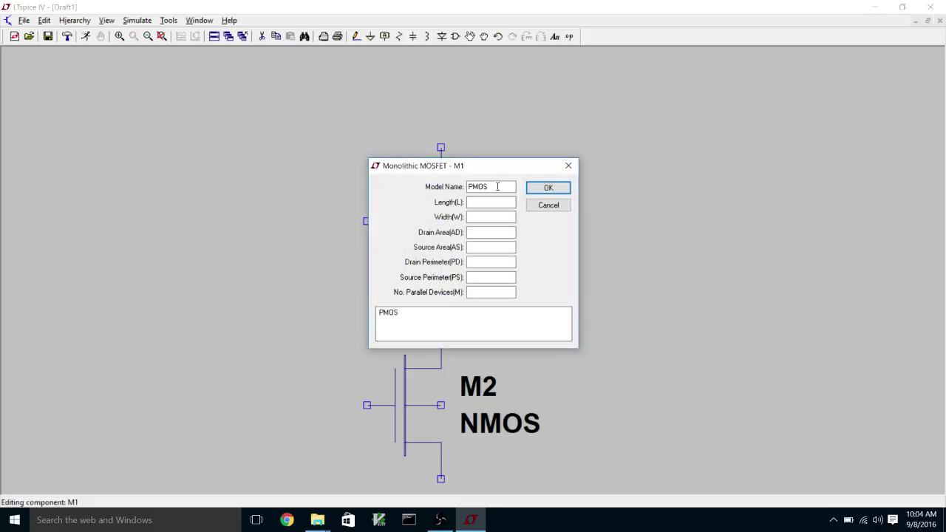
{"action": "left_click_drag", "start_coordinate": [498, 187], "coordinate": [379, 185]}
{"action": "type", "text": "C5"}
{"action": "type", "text": "NPMOS l="}
{"action": "type", "text": "0.6"}
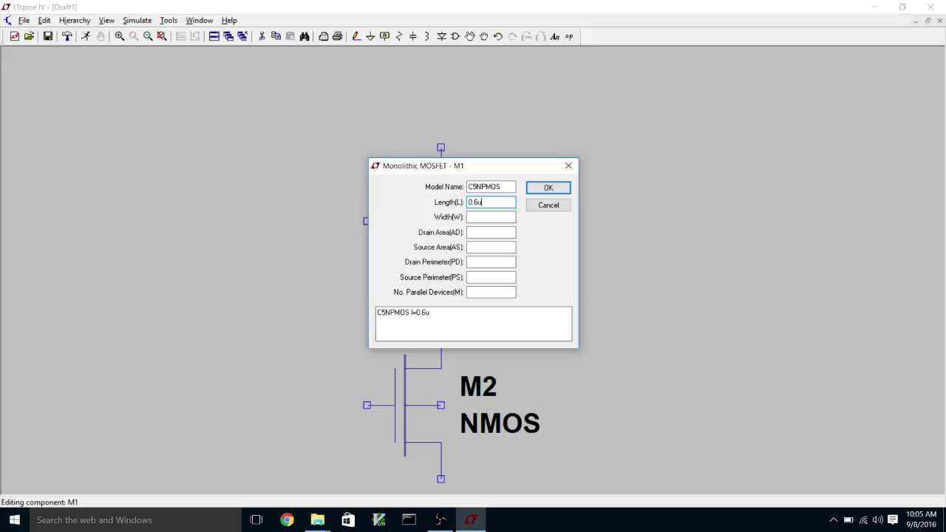
{"action": "type", "text": "u"}
{"action": "key", "text": "Tab"}
{"action": "type", "text": "1.8"}
{"action": "left_click", "coordinate": [540, 189]}
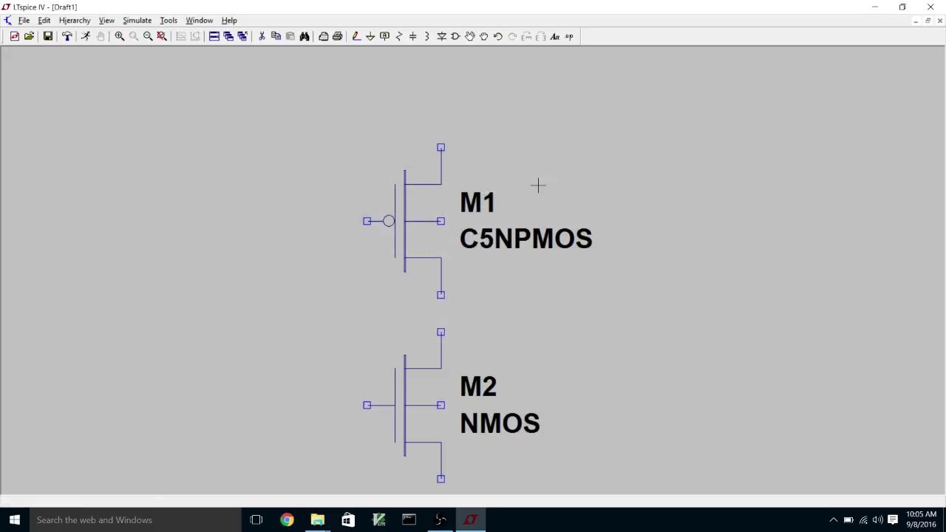
Set M2 to model C5NNMOS with length 0.6 and width 1.8.
{"action": "right_click", "coordinate": [420, 372]}
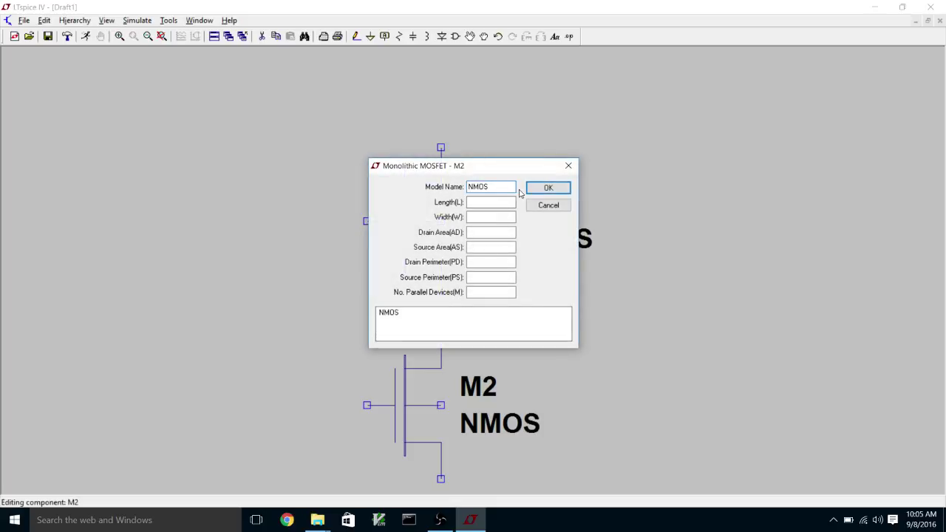
{"action": "type", "text": "C5N"}
{"action": "left_click", "coordinate": [498, 201]}
{"action": "type", "text": "0.6u"}
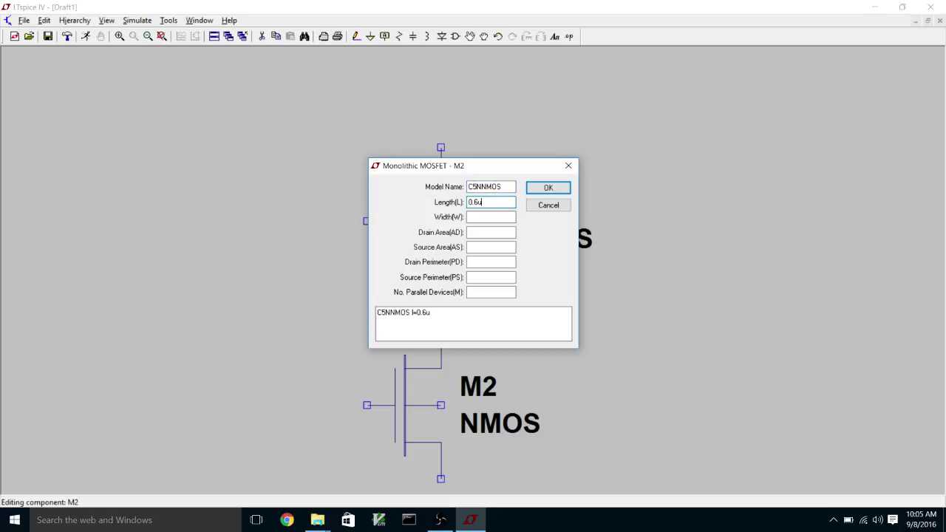
{"action": "key", "text": "Tab"}
{"action": "type", "text": "1.8"}
{"action": "left_click", "coordinate": [545, 188]}
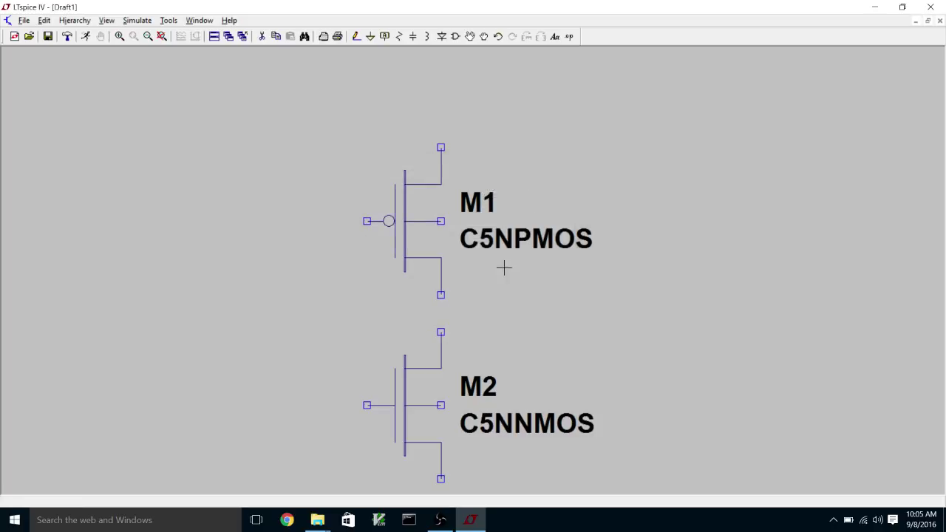
Wire the two gates together to an input line, and join the drains as the output.
{"action": "scroll", "coordinate": [417, 389], "scroll_direction": "down", "scroll_amount": 3}
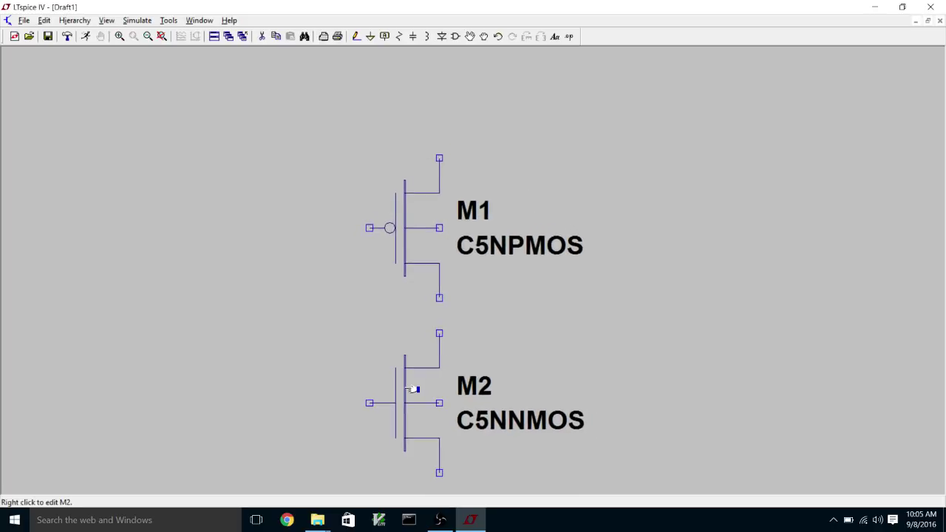
{"action": "left_click", "coordinate": [358, 35]}
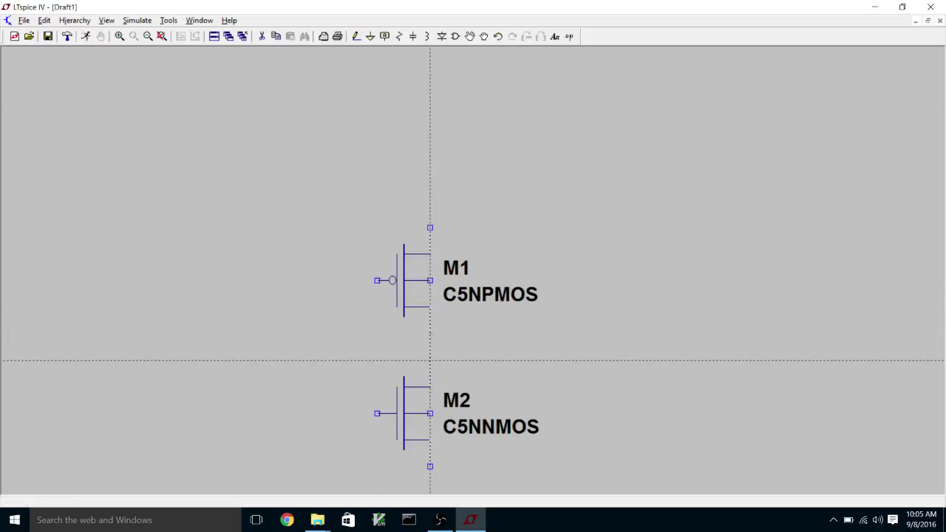
{"action": "left_click", "coordinate": [430, 347]}
{"action": "left_click", "coordinate": [377, 280]}
{"action": "left_click", "coordinate": [363, 280]}
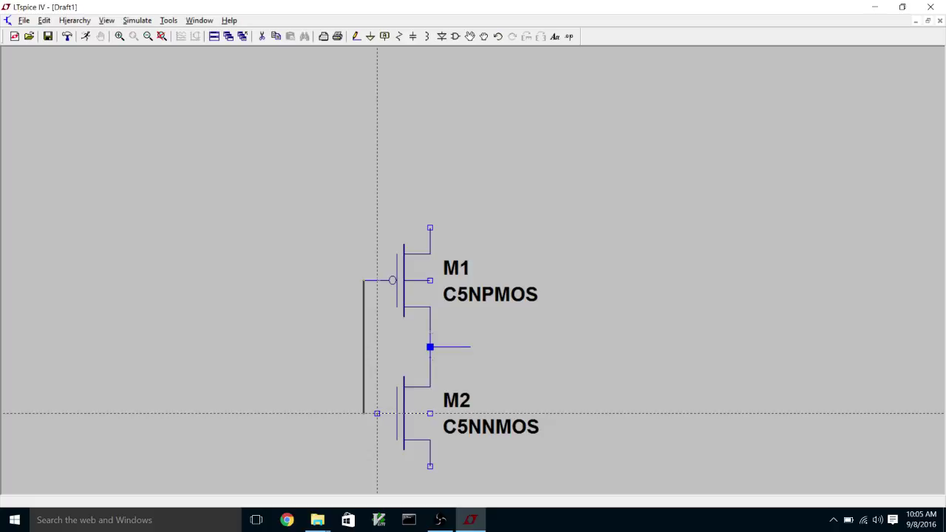
{"action": "left_click", "coordinate": [377, 413]}
{"action": "right_click", "coordinate": [377, 413]}
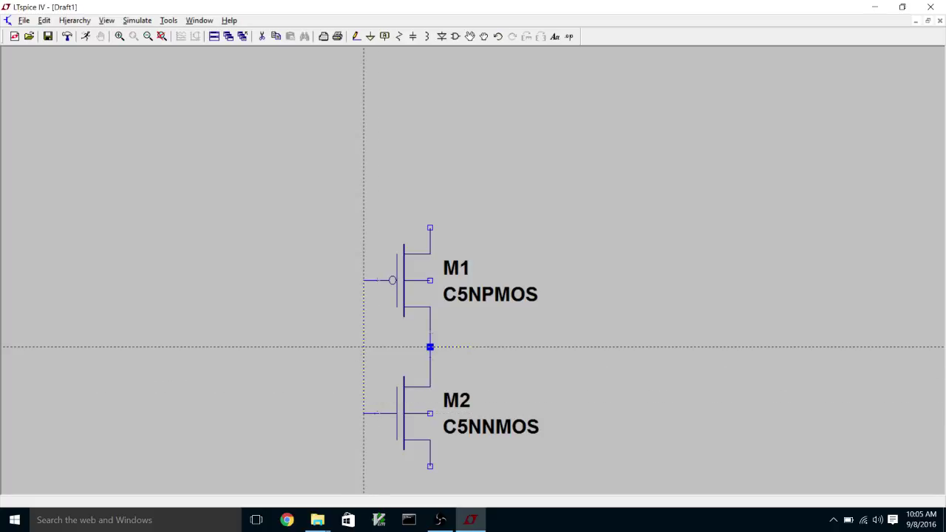
{"action": "left_click", "coordinate": [323, 347]}
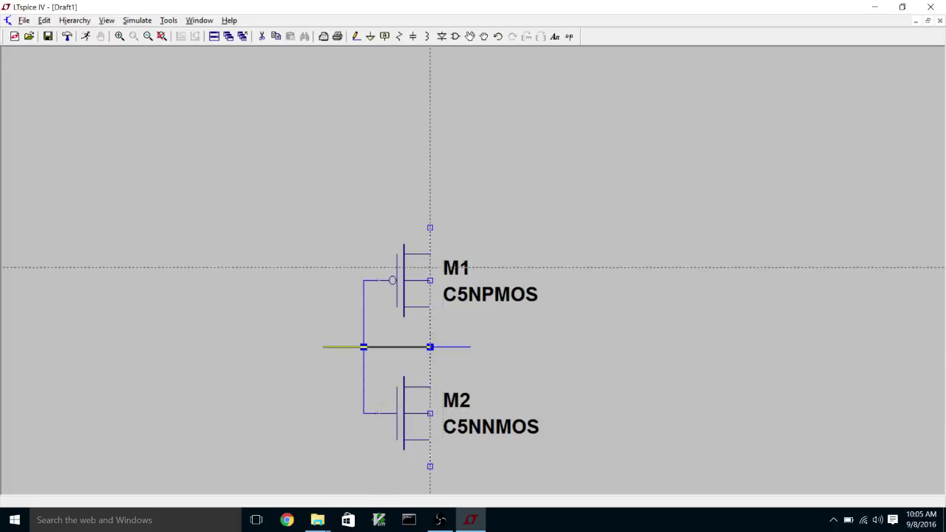
{"action": "right_click", "coordinate": [443, 254]}
Tie each transistor's body to its source, then fit the circuit in view.
{"action": "left_click", "coordinate": [431, 228]}
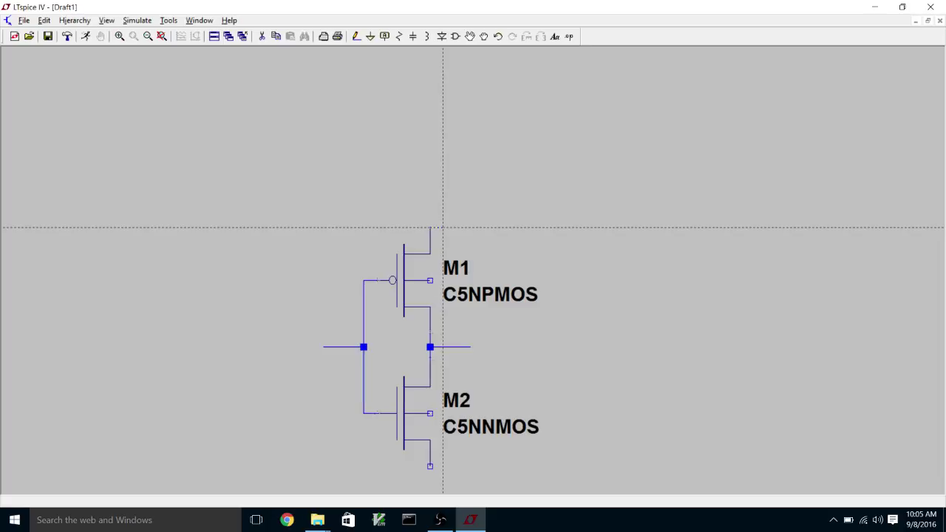
{"action": "left_click", "coordinate": [443, 280]}
{"action": "left_click", "coordinate": [430, 280]}
{"action": "left_click", "coordinate": [431, 228]}
{"action": "left_click", "coordinate": [431, 465]}
{"action": "scroll", "coordinate": [430, 426], "scroll_direction": "down", "scroll_amount": 3}
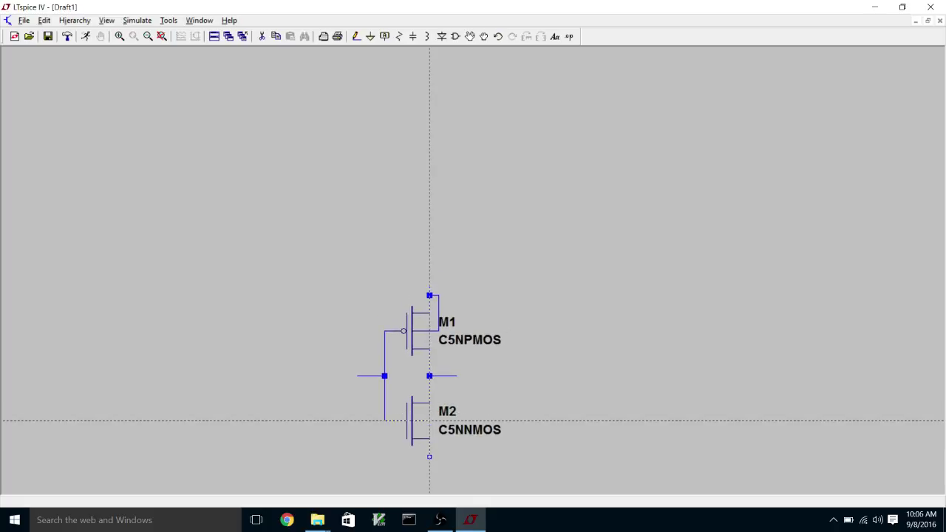
{"action": "left_click", "coordinate": [439, 457]}
{"action": "left_click", "coordinate": [430, 457]}
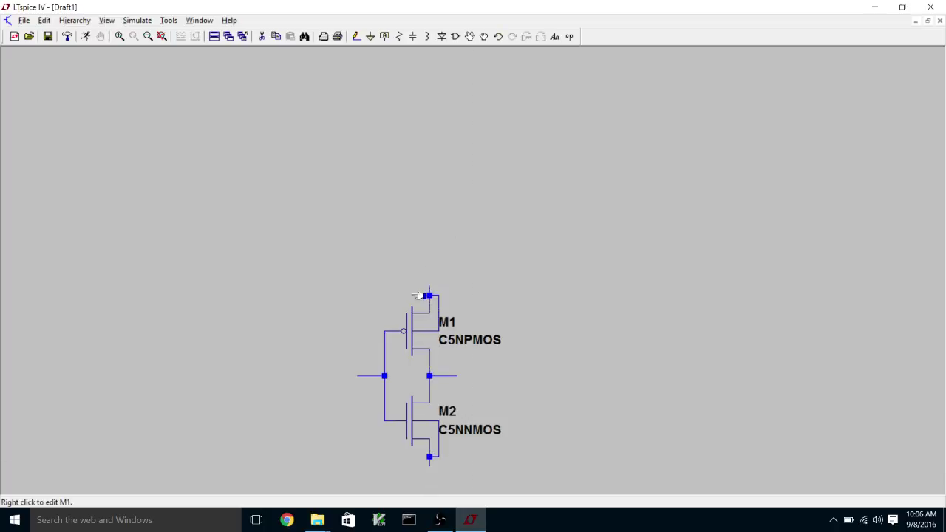
{"action": "key", "text": "space"}
Label the input wire Vin and the output wire Vout.
{"action": "scroll", "coordinate": [408, 278], "scroll_direction": "down", "scroll_amount": 3}
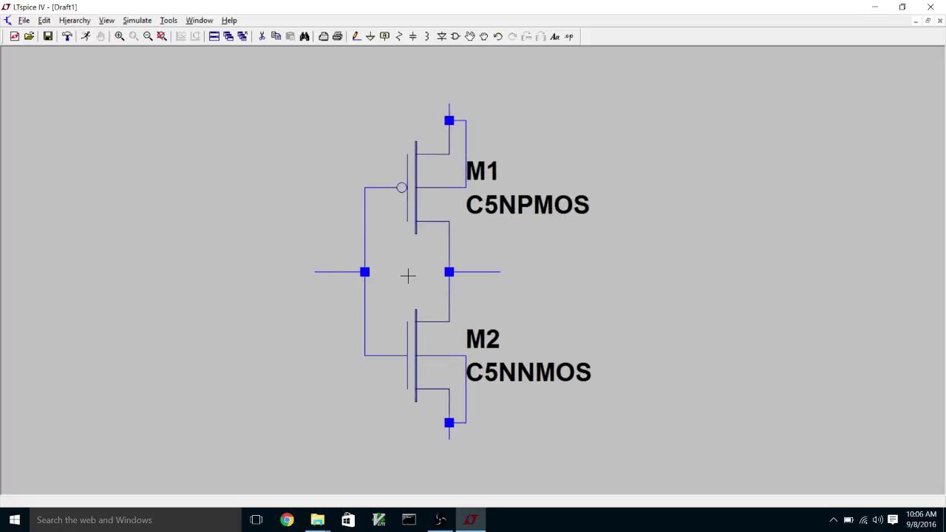
{"action": "left_click", "coordinate": [383, 40]}
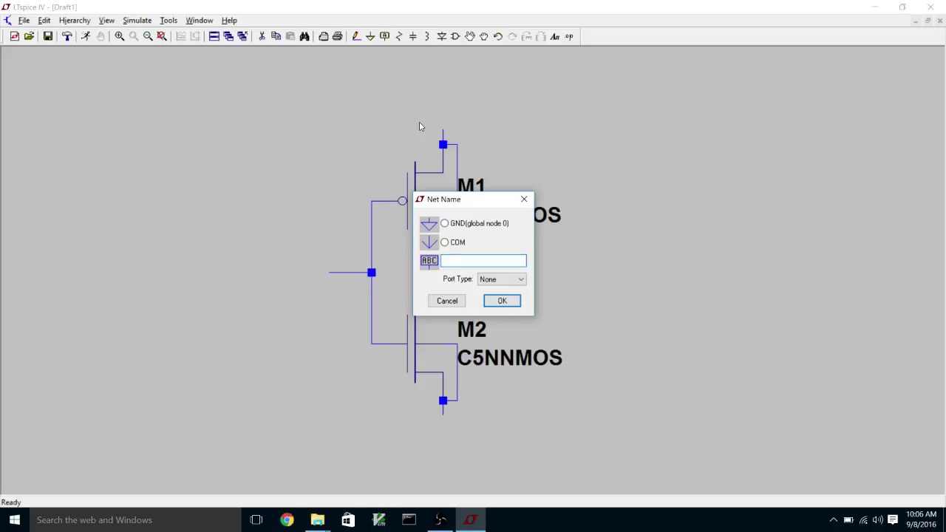
{"action": "type", "text": "Vin"}
{"action": "key", "text": "Return"}
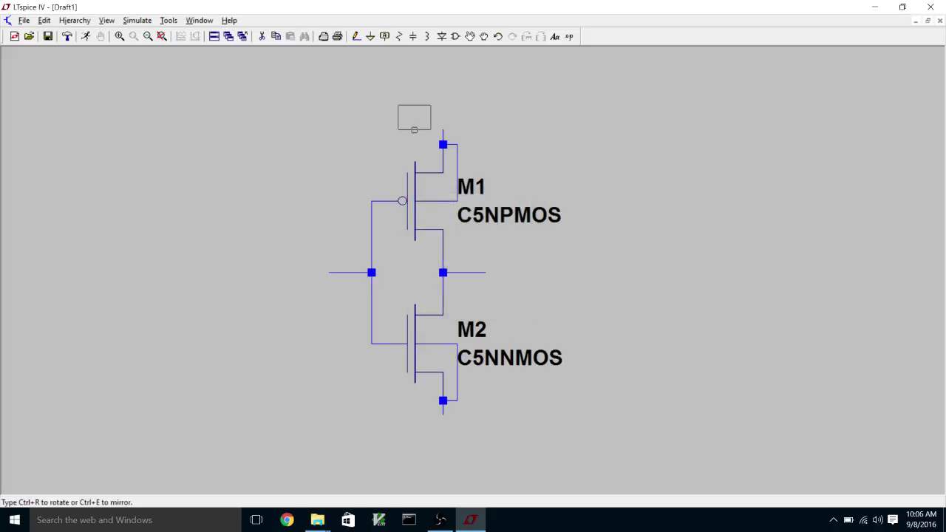
{"action": "left_click", "coordinate": [329, 273]}
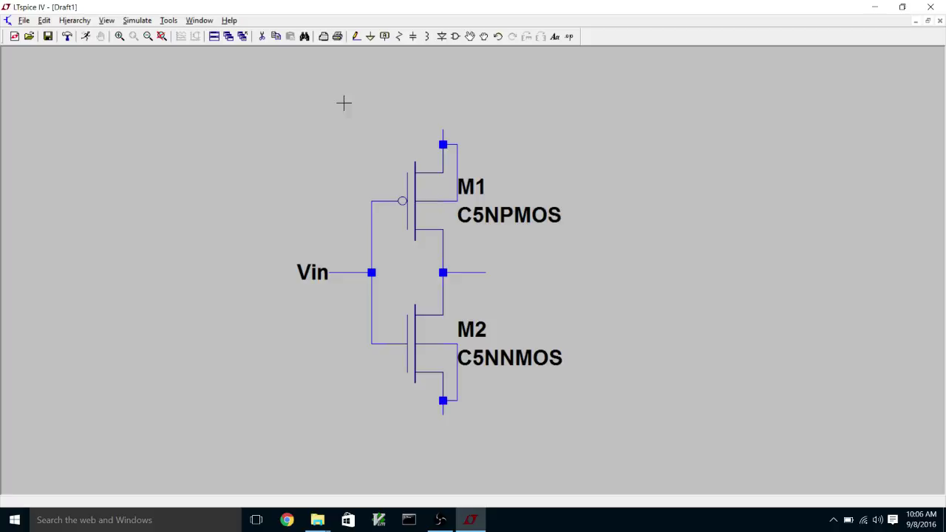
{"action": "left_click", "coordinate": [385, 37]}
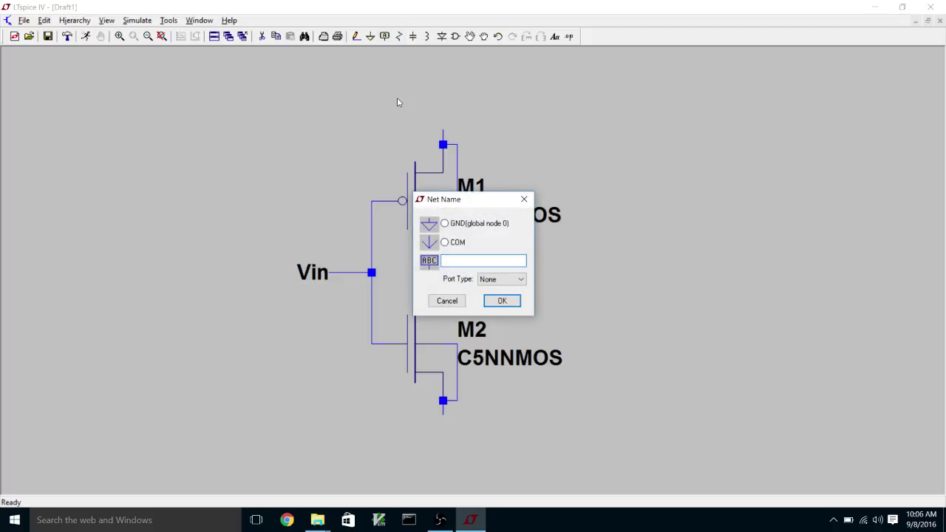
{"action": "type", "text": "Vout"}
{"action": "key", "text": "Return"}
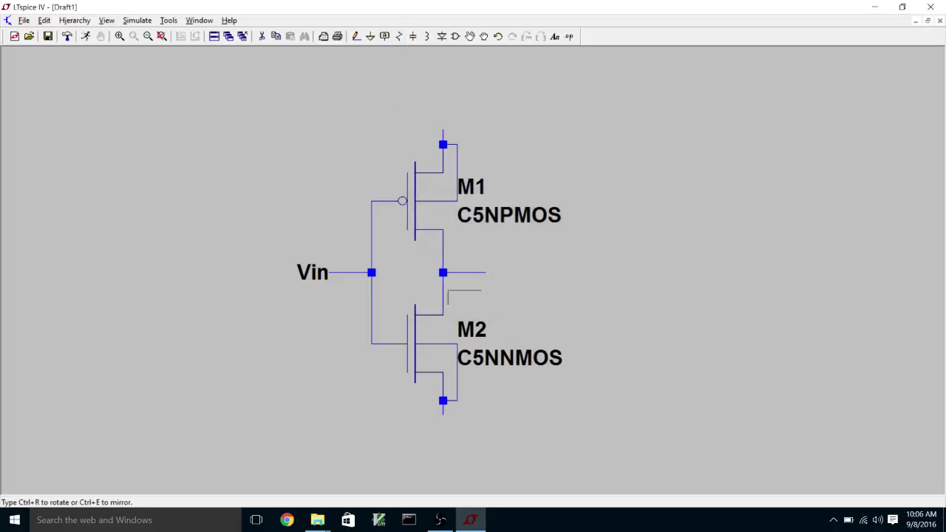
{"action": "left_click", "coordinate": [486, 273]}
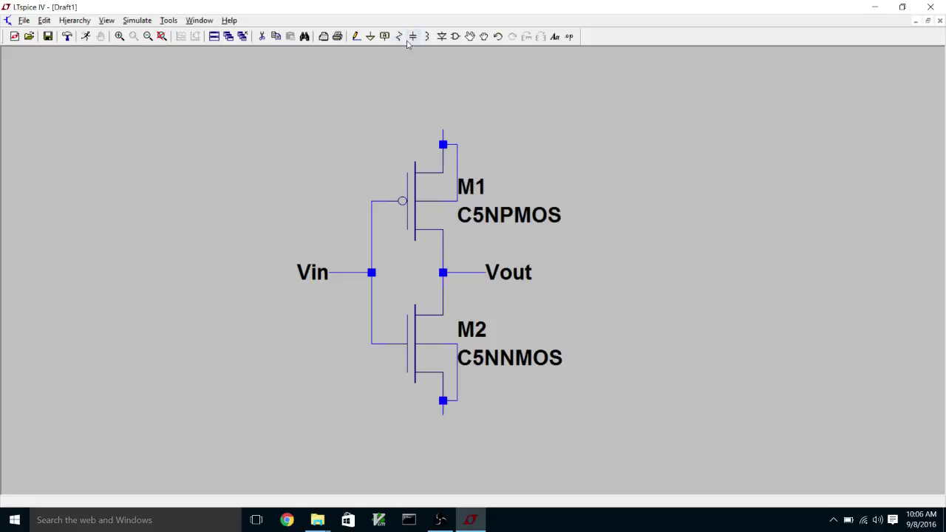
Add vertical supply labels Vpos on M1's top wire and Vneg on M2's bottom wire.
{"action": "left_click", "coordinate": [385, 36]}
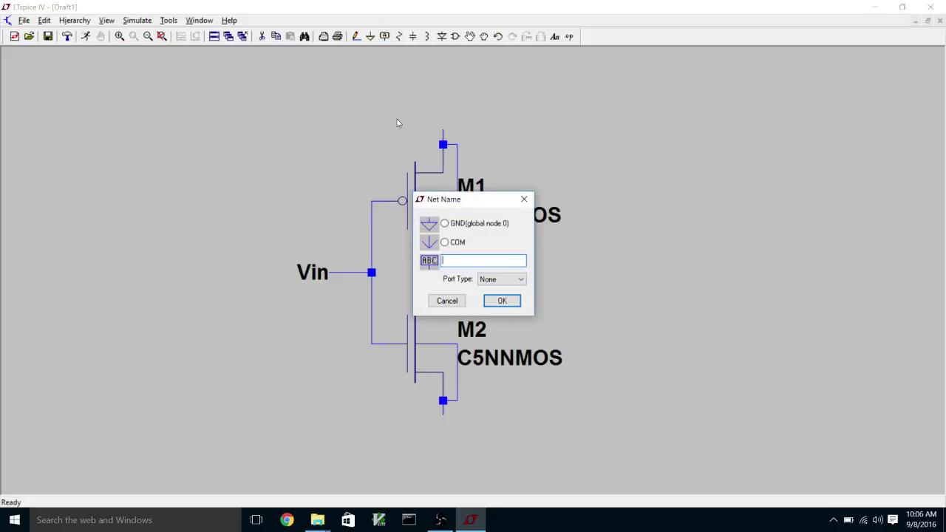
{"action": "type", "text": "Vdd"}
{"action": "key", "text": "Return"}
{"action": "key", "text": "ctrl+r"}
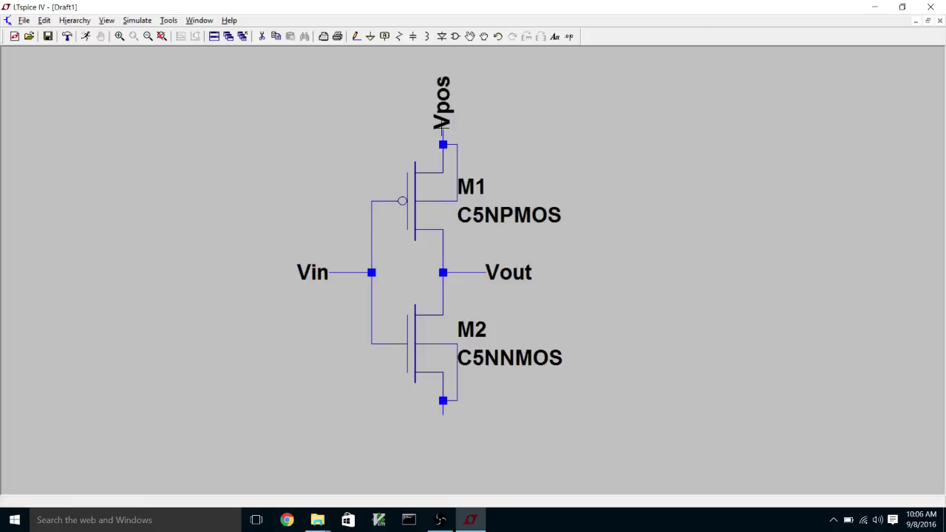
{"action": "left_click", "coordinate": [443, 131]}
{"action": "left_click", "coordinate": [385, 36]}
{"action": "type", "text": "V"}
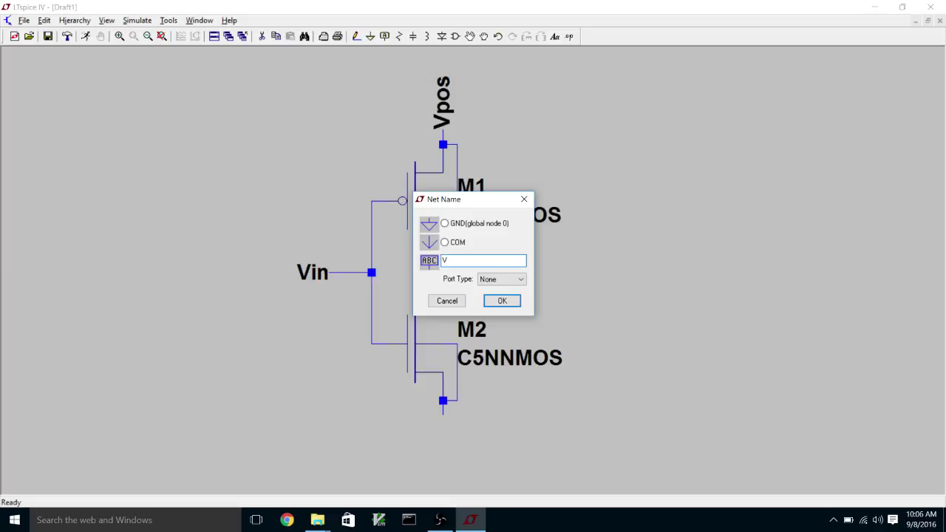
{"action": "type", "text": "out"}
{"action": "key", "text": "Return"}
{"action": "left_click", "coordinate": [443, 273]}
{"action": "left_click", "coordinate": [370, 36]}
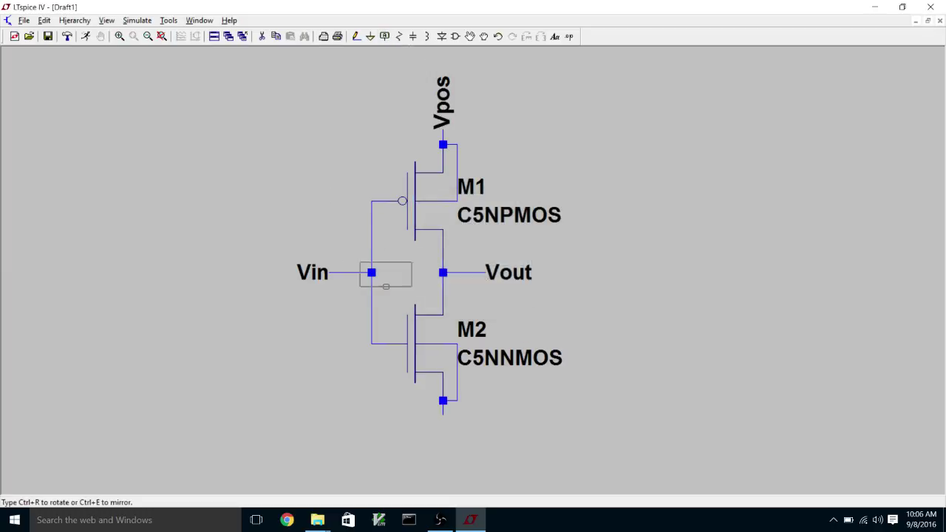
{"action": "left_click", "coordinate": [443, 400]}
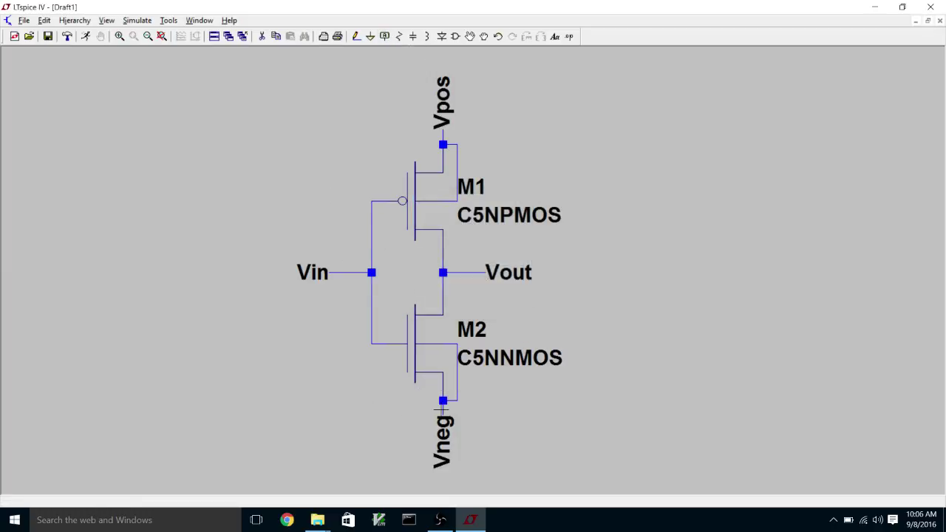
Save the schematic as 'inverter' in the Desktop's ENGR3426 folder.
{"action": "left_click", "coordinate": [22, 20]}
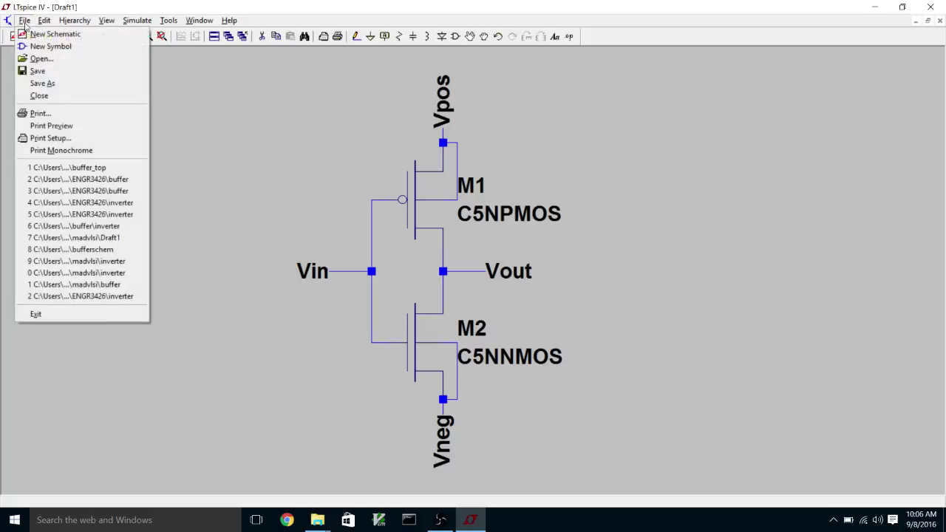
{"action": "left_click", "coordinate": [52, 84]}
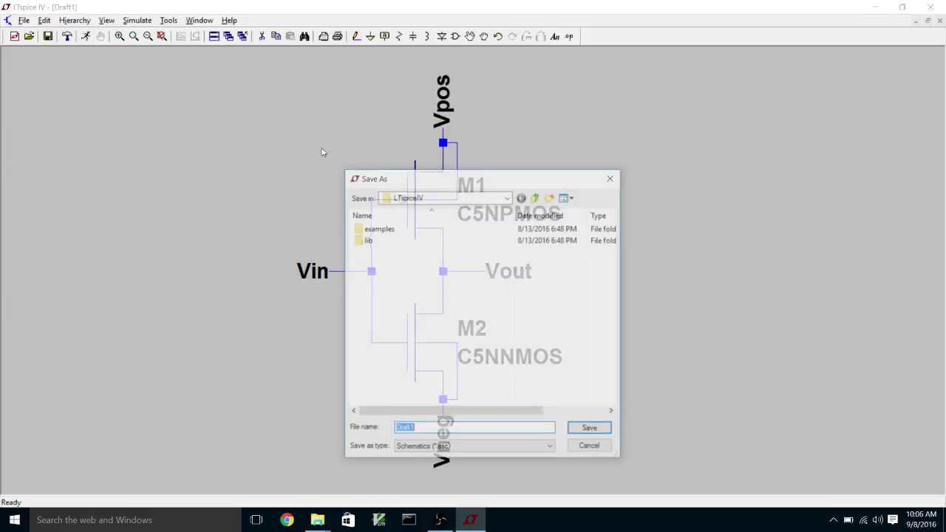
{"action": "left_click", "coordinate": [508, 196]}
{"action": "left_click", "coordinate": [509, 197]}
{"action": "left_click", "coordinate": [509, 197]}
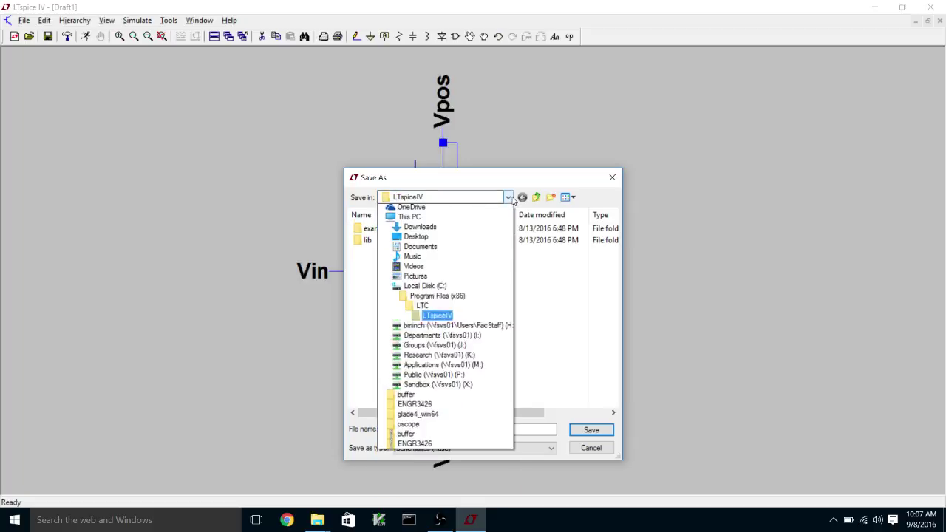
{"action": "left_click", "coordinate": [411, 210]}
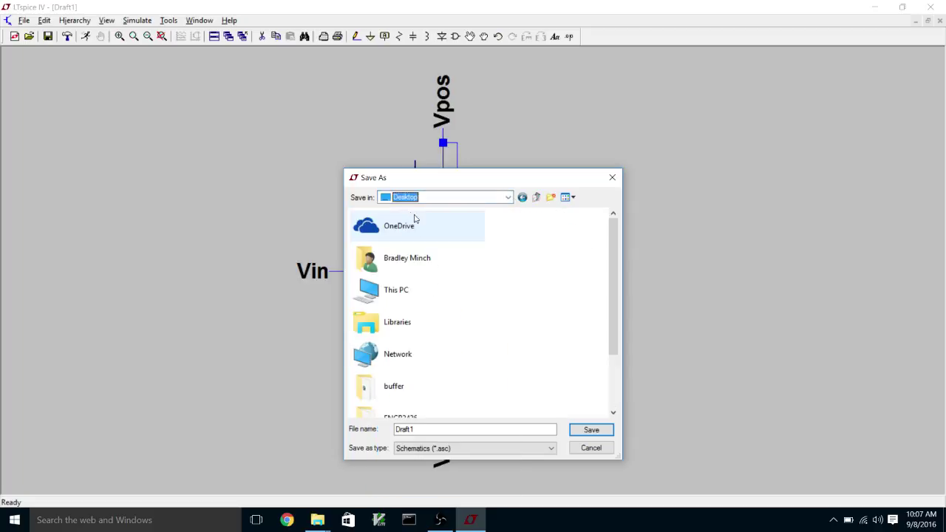
{"action": "scroll", "coordinate": [403, 359], "scroll_direction": "down", "scroll_amount": 2}
{"action": "double_click", "coordinate": [397, 351]}
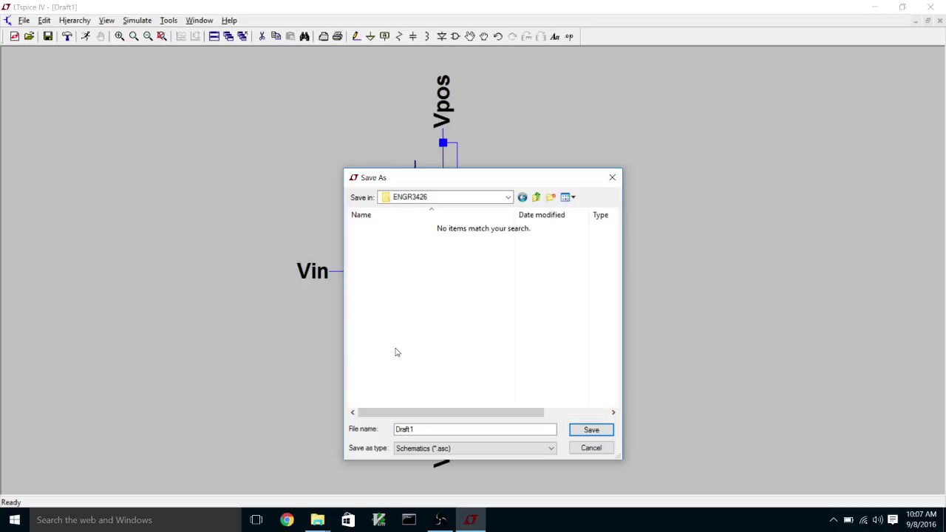
{"action": "left_click_drag", "start_coordinate": [431, 429], "coordinate": [351, 427]}
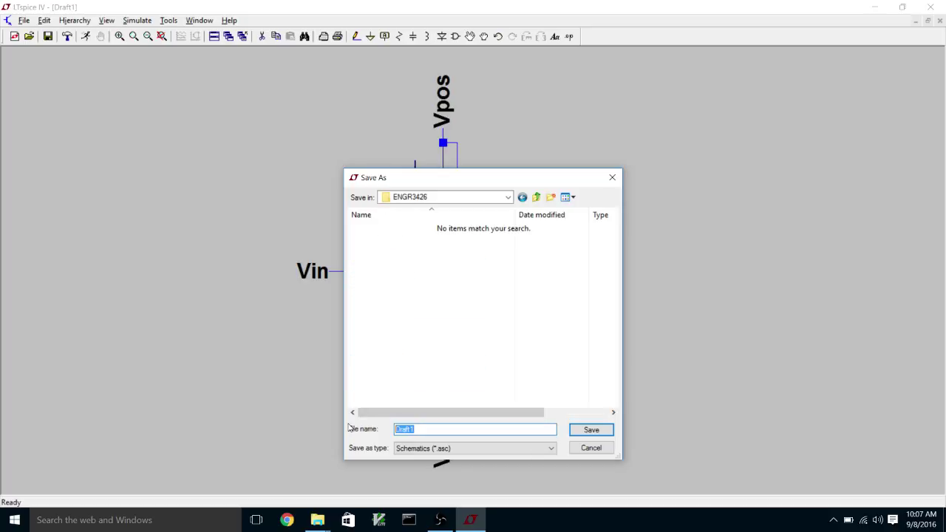
{"action": "type", "text": "inverter"}
{"action": "key", "text": "Return"}
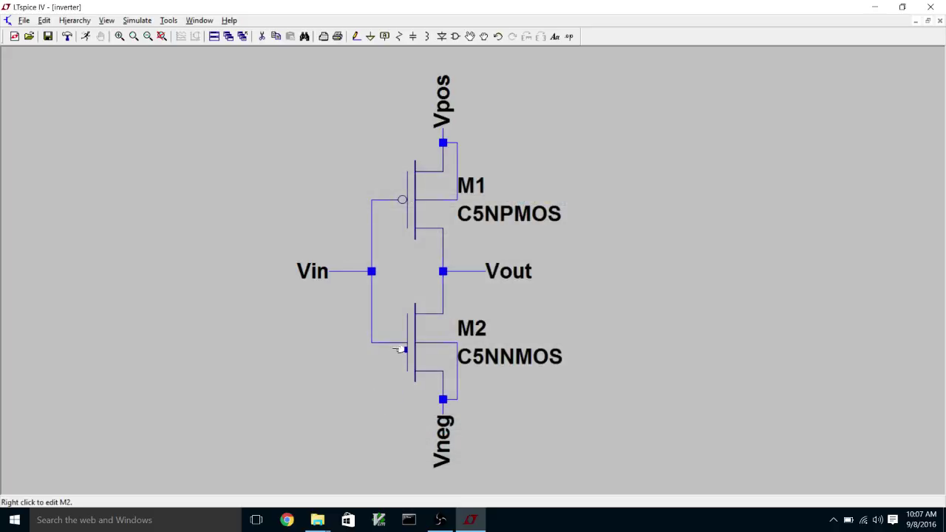
Start a new symbol and draw three lines forming a triangle.
{"action": "left_click", "coordinate": [23, 21]}
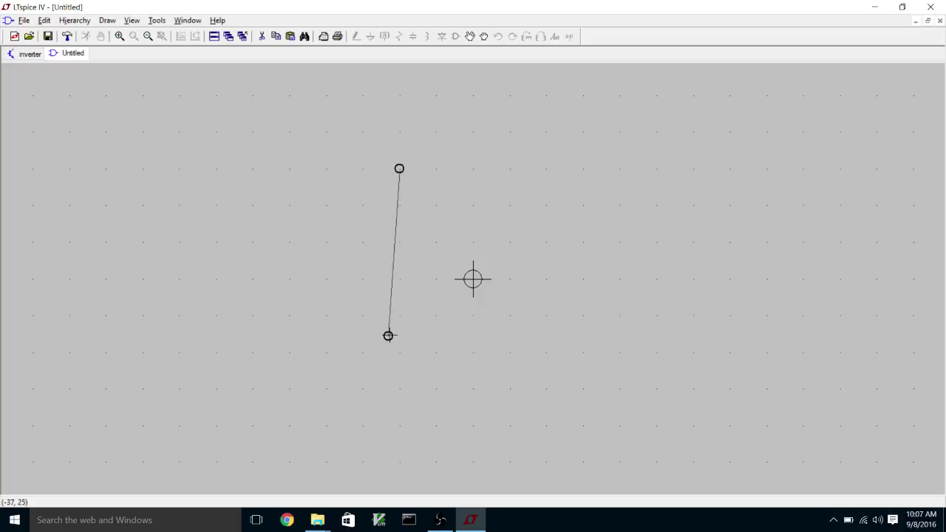
{"action": "left_click", "coordinate": [399, 389]}
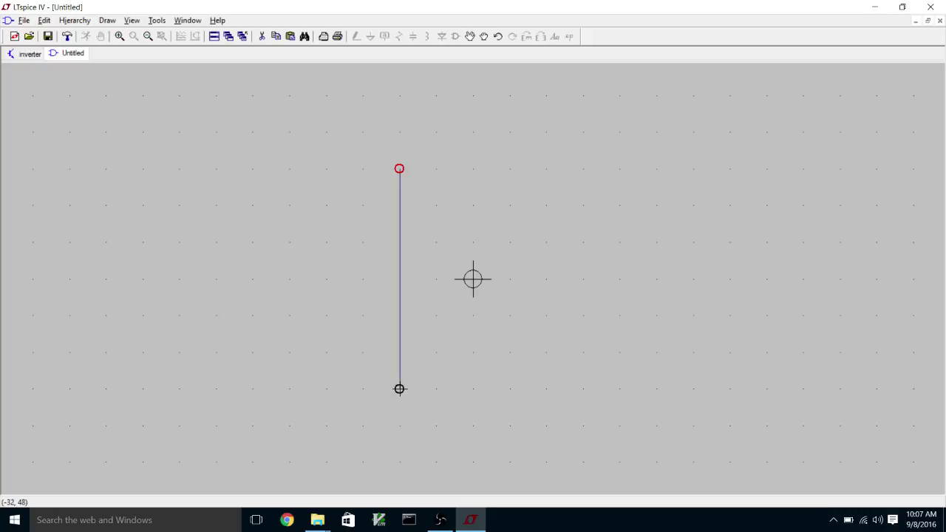
{"action": "left_click", "coordinate": [583, 280]}
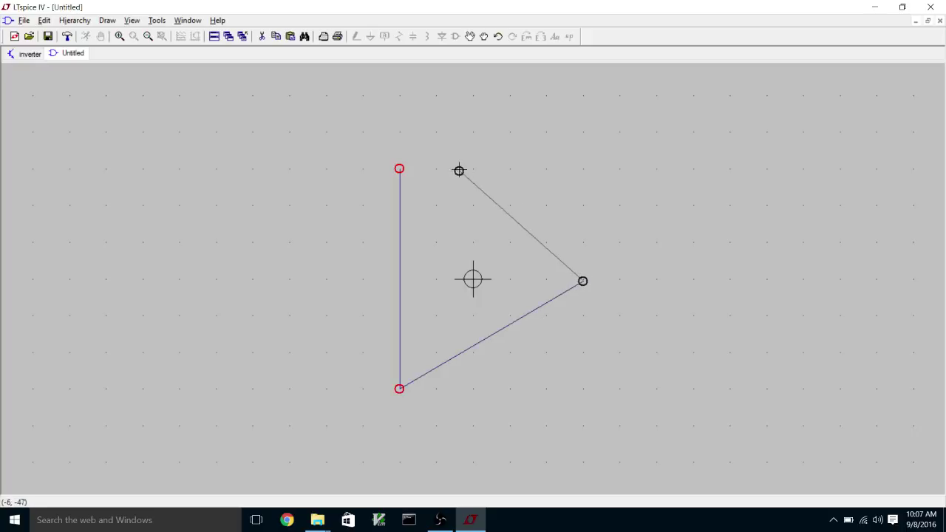
{"action": "left_click", "coordinate": [400, 168]}
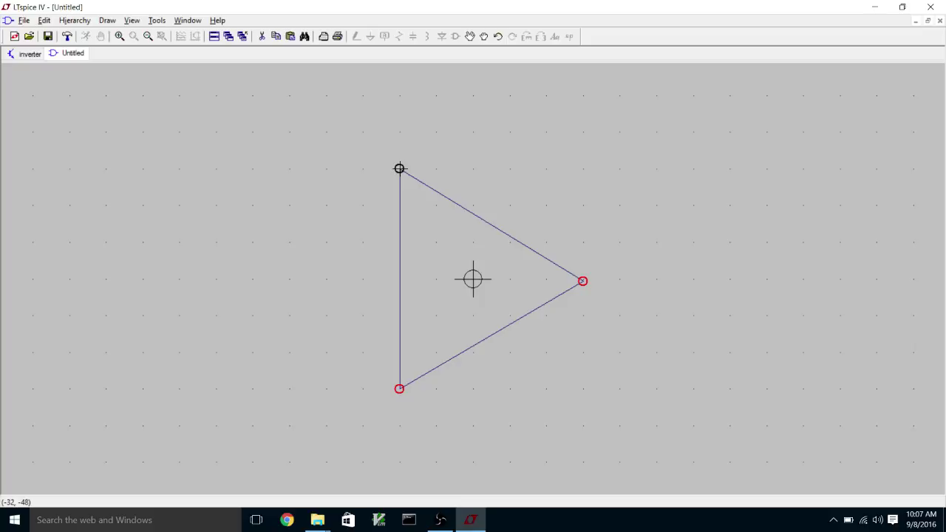
Drag the triangle's right tip so it sits level with the centre.
{"action": "left_click", "coordinate": [484, 36]}
{"action": "left_click_drag", "start_coordinate": [567, 244], "coordinate": [596, 291]}
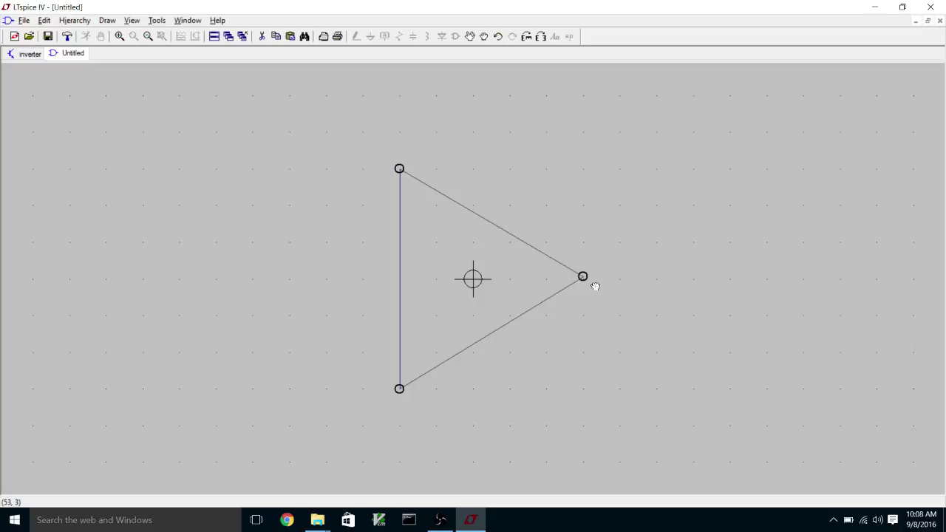
{"action": "left_click", "coordinate": [596, 287]}
{"action": "right_click", "coordinate": [596, 289]}
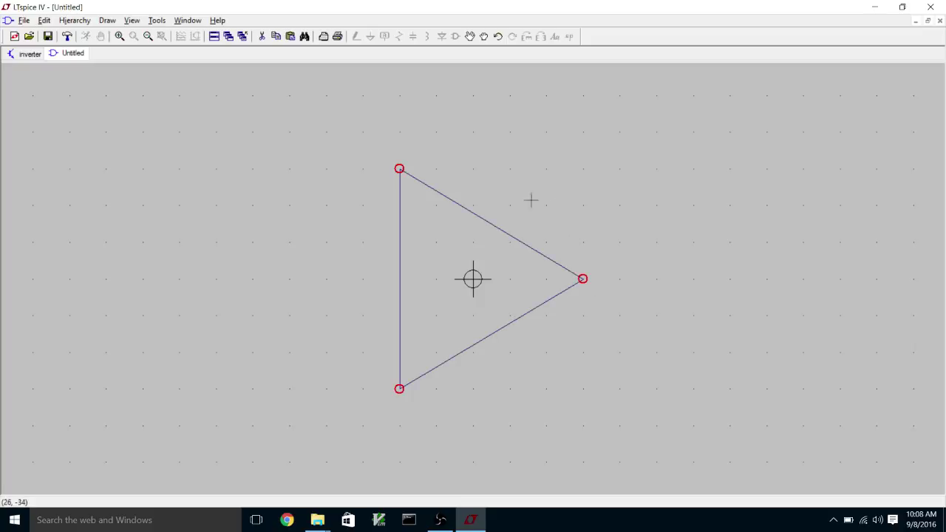
{"action": "left_click", "coordinate": [149, 20]}
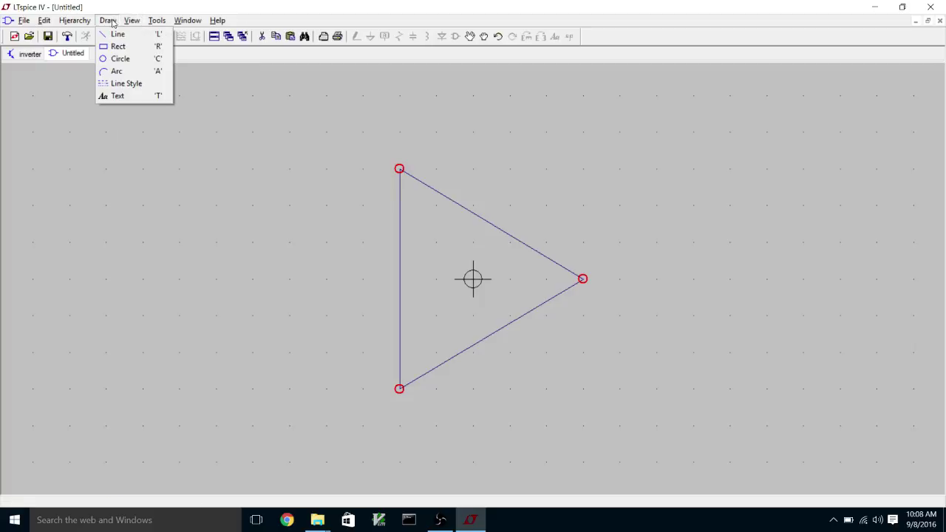
Draw an input lead left of the triangle and an output lead beyond the tip.
{"action": "left_click", "coordinate": [116, 35]}
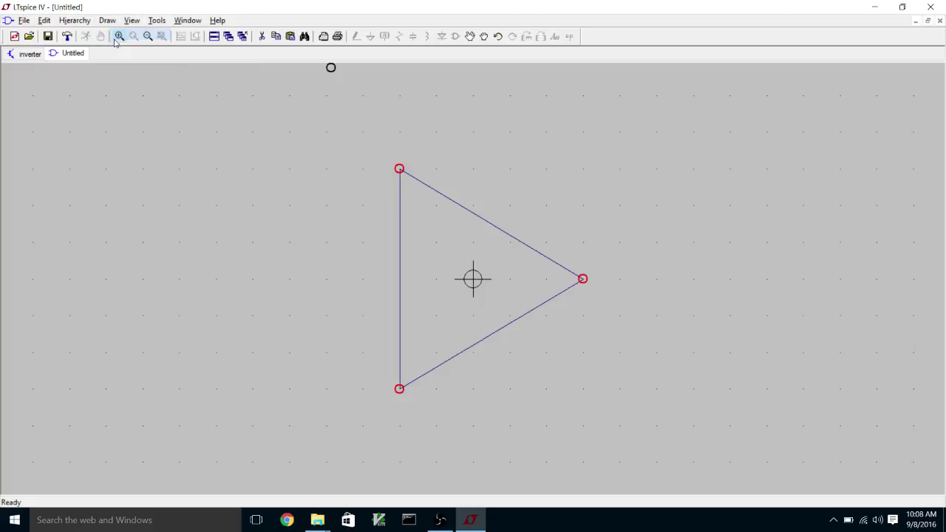
{"action": "left_click", "coordinate": [399, 279]}
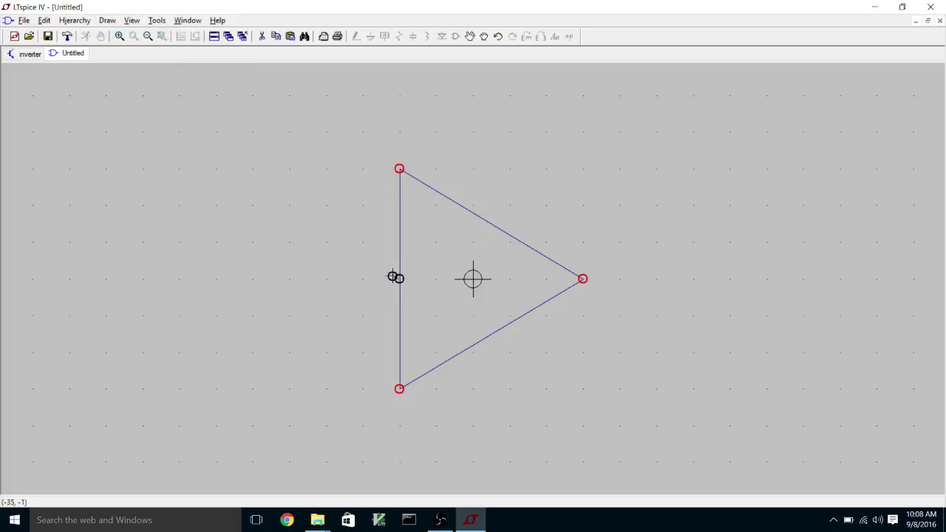
{"action": "left_click", "coordinate": [290, 279]}
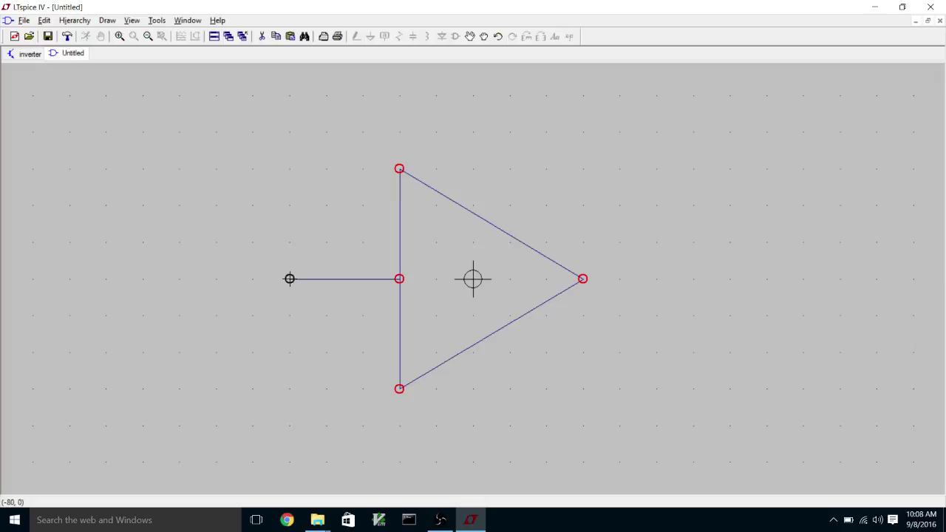
{"action": "left_click", "coordinate": [619, 278]}
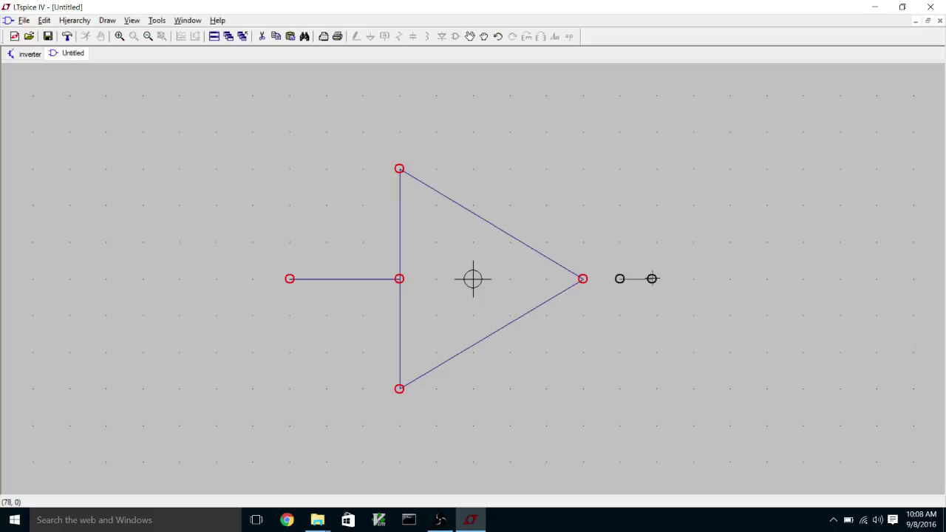
{"action": "left_click", "coordinate": [692, 279]}
{"action": "right_click", "coordinate": [692, 279]}
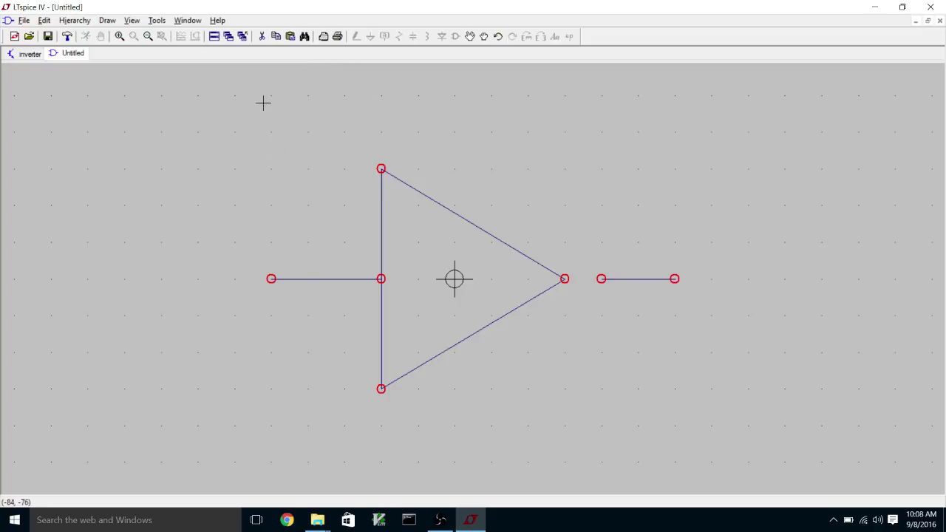
Draw vertical supply leads above the upper edge and below the lower edge.
{"action": "left_click", "coordinate": [112, 20]}
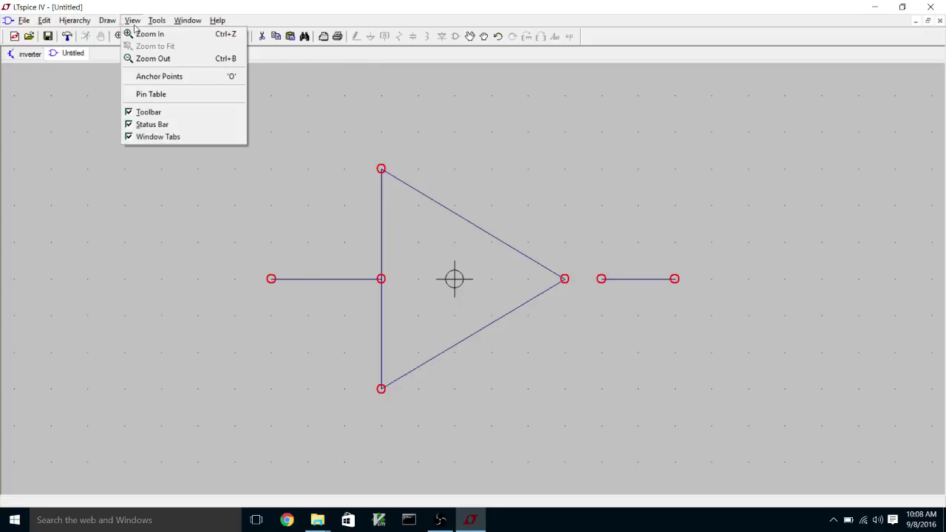
{"action": "left_click", "coordinate": [109, 20]}
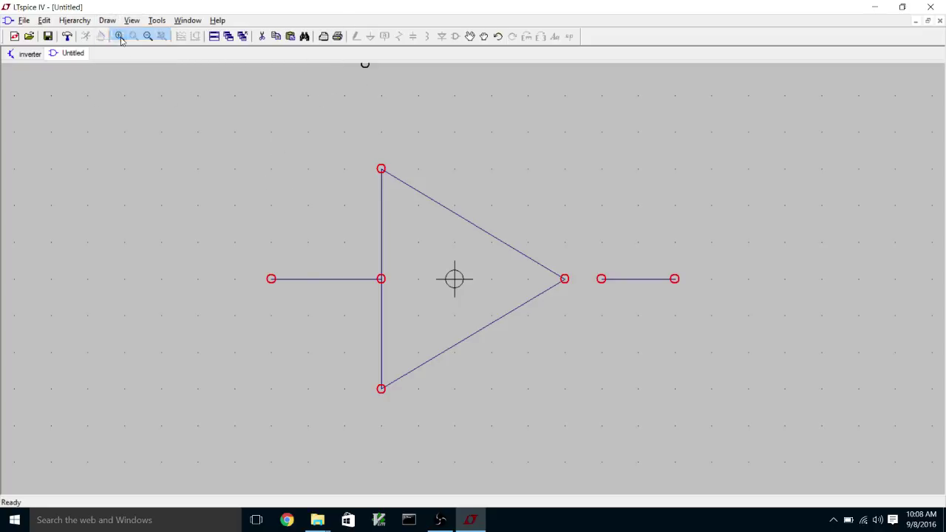
{"action": "left_click", "coordinate": [454, 212]}
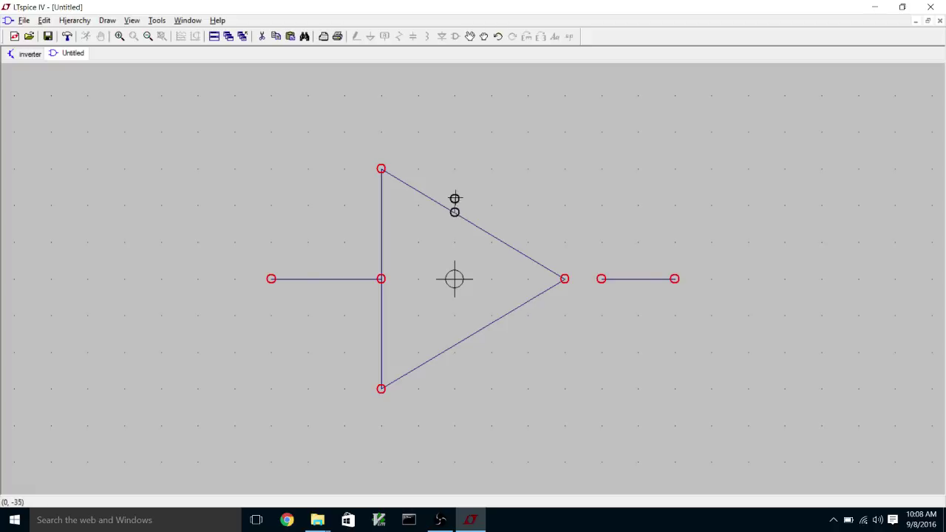
{"action": "left_click", "coordinate": [455, 130]}
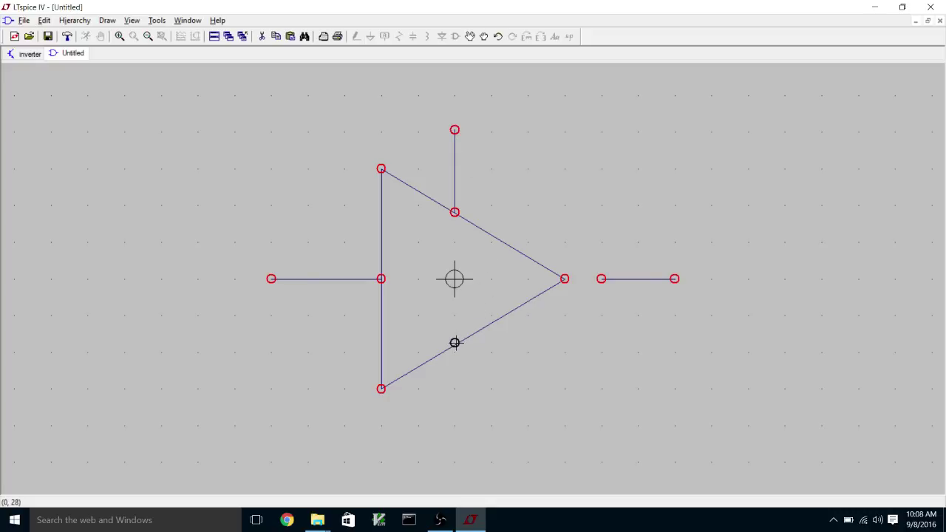
{"action": "left_click", "coordinate": [455, 345]}
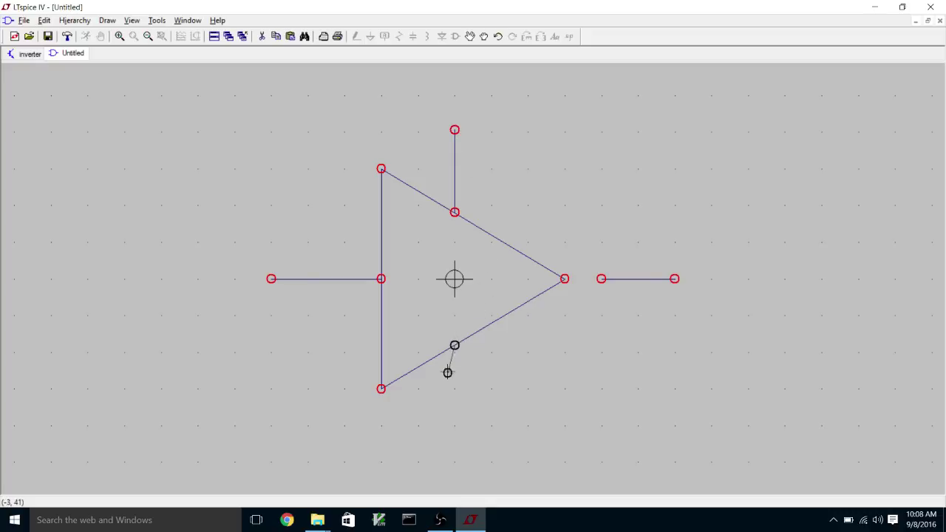
{"action": "left_click", "coordinate": [454, 425]}
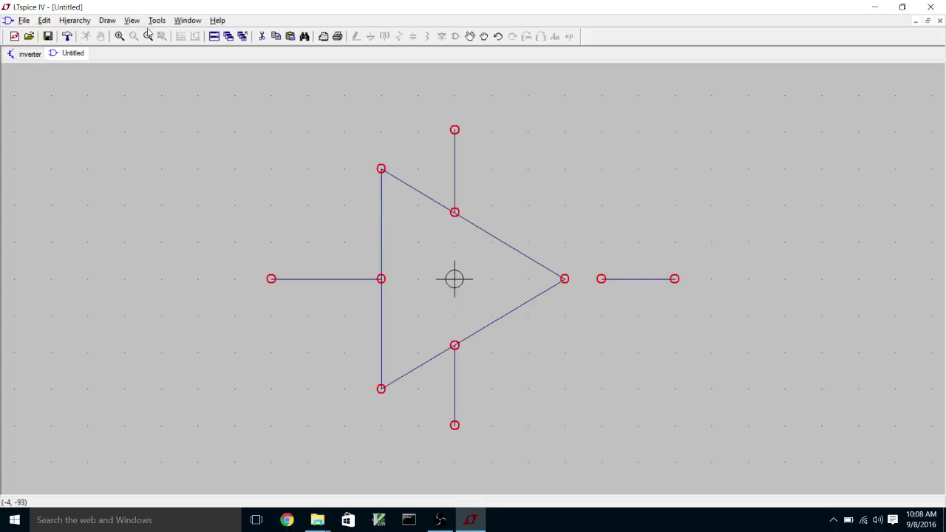
{"action": "left_click", "coordinate": [132, 21]}
Draw a small circle in the symbol.
{"action": "mouse_move", "coordinate": [115, 20]}
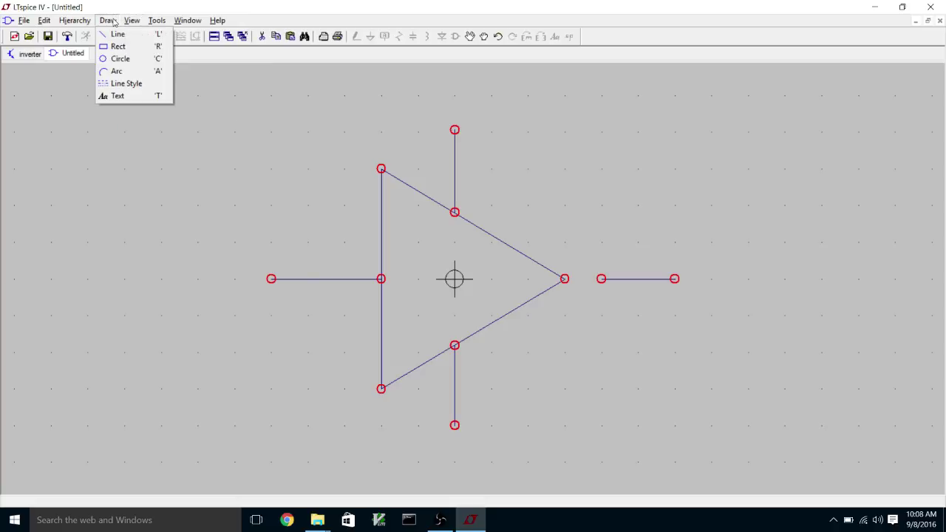
{"action": "left_click", "coordinate": [113, 62]}
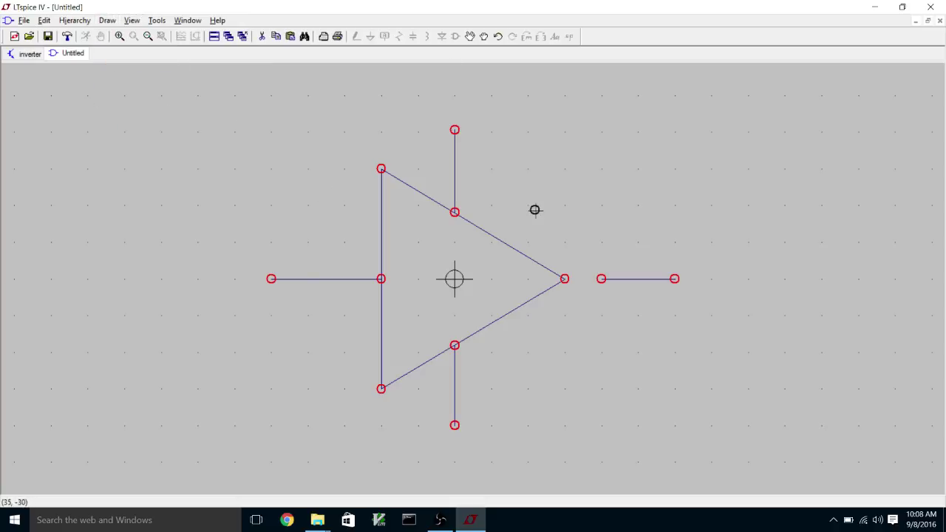
{"action": "left_click", "coordinate": [528, 169]}
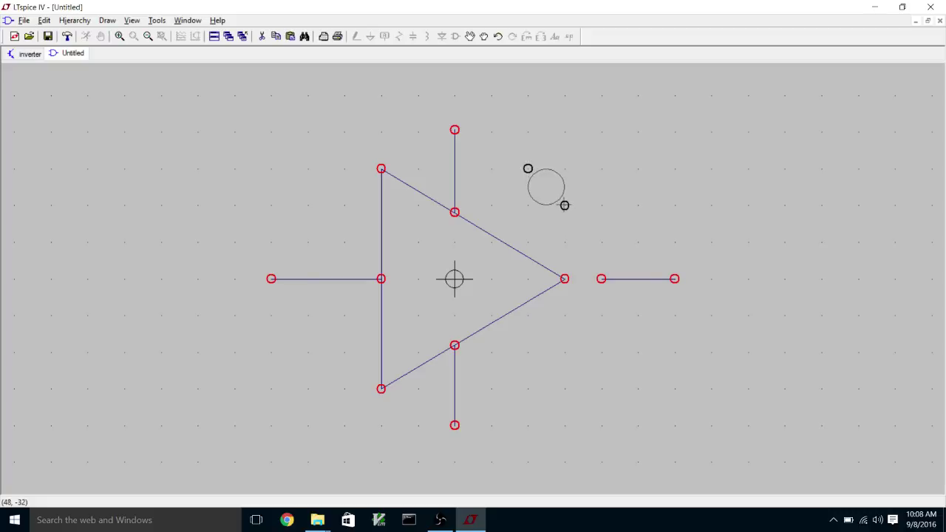
{"action": "left_click", "coordinate": [565, 205]}
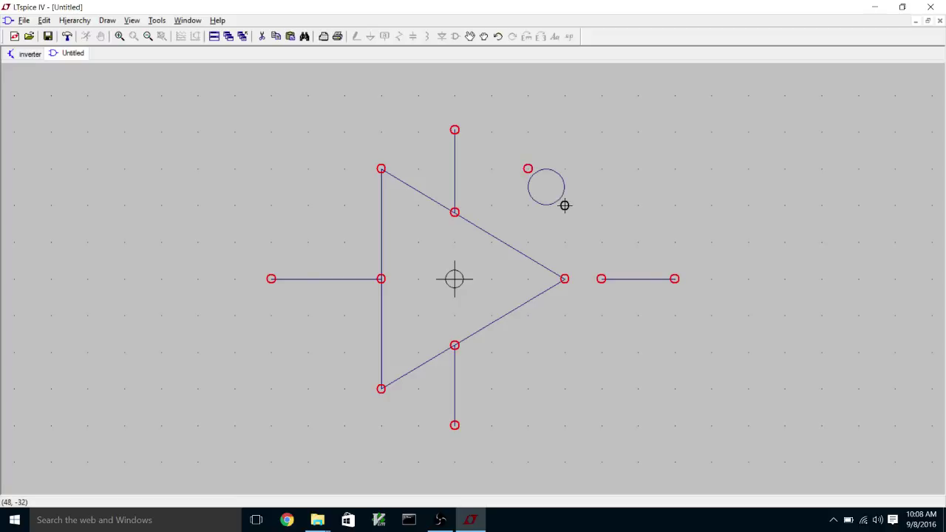
Move the circle to the triangle's output tip as the inversion bubble.
{"action": "left_click", "coordinate": [470, 39]}
{"action": "left_click", "coordinate": [555, 201]}
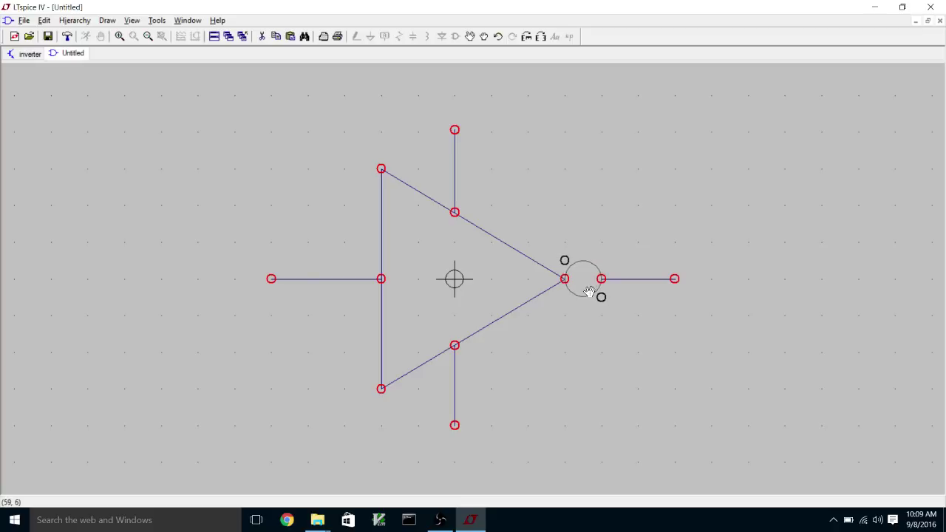
{"action": "left_click", "coordinate": [591, 292]}
{"action": "right_click", "coordinate": [616, 219]}
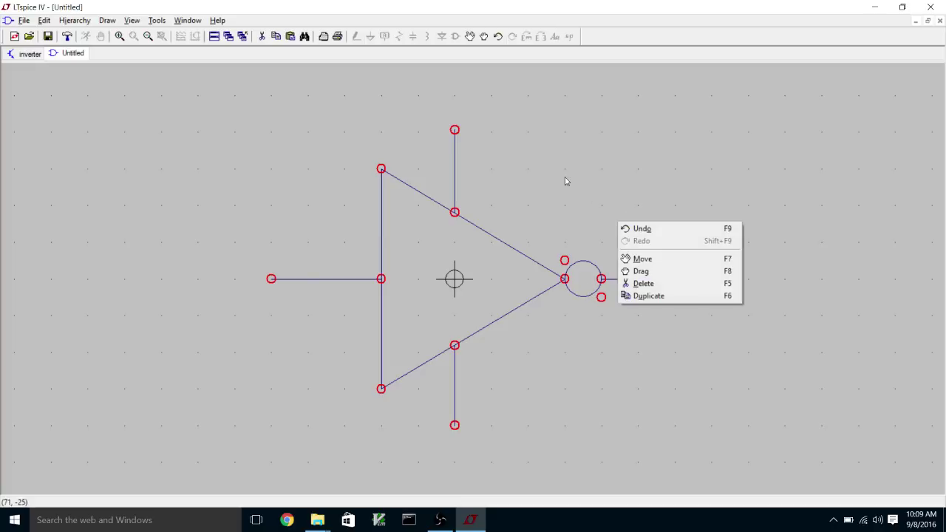
{"action": "right_click", "coordinate": [564, 180]}
{"action": "left_click", "coordinate": [600, 106]}
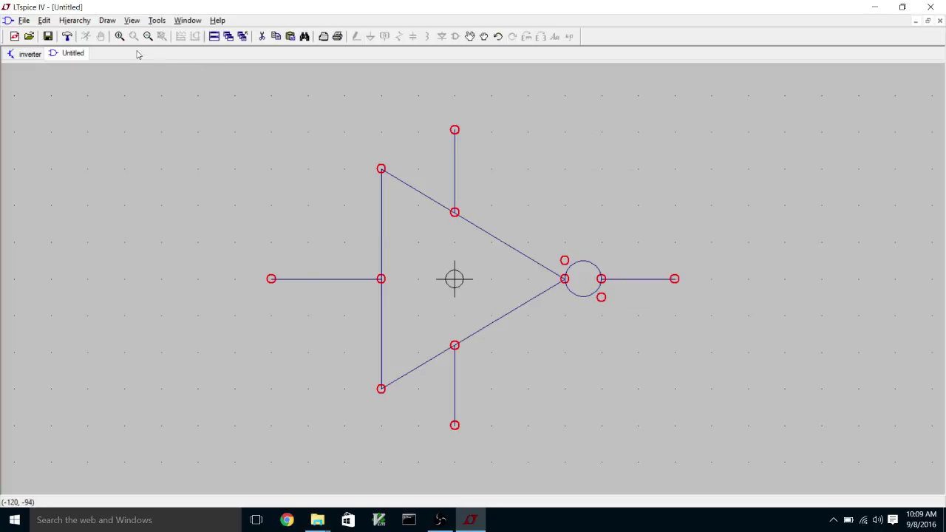
Add pins Vin at the input lead's end and Vout at the output lead's end.
{"action": "left_click", "coordinate": [44, 20]}
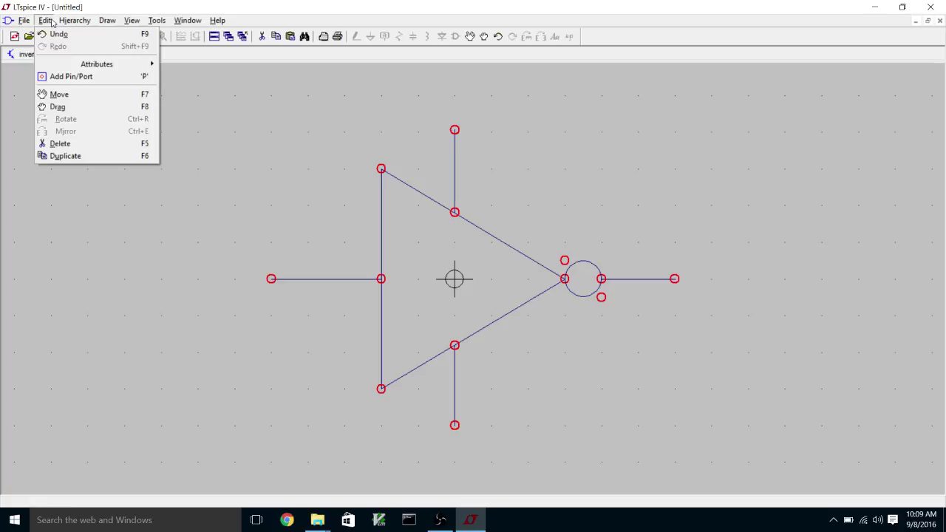
{"action": "left_click", "coordinate": [61, 77]}
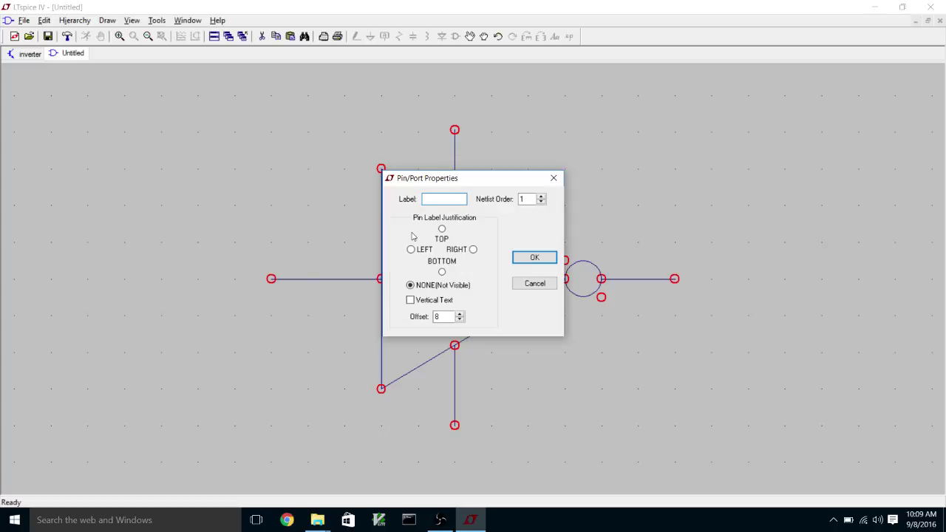
{"action": "type", "text": "in"}
{"action": "left_click", "coordinate": [551, 261]}
{"action": "left_click", "coordinate": [271, 279]}
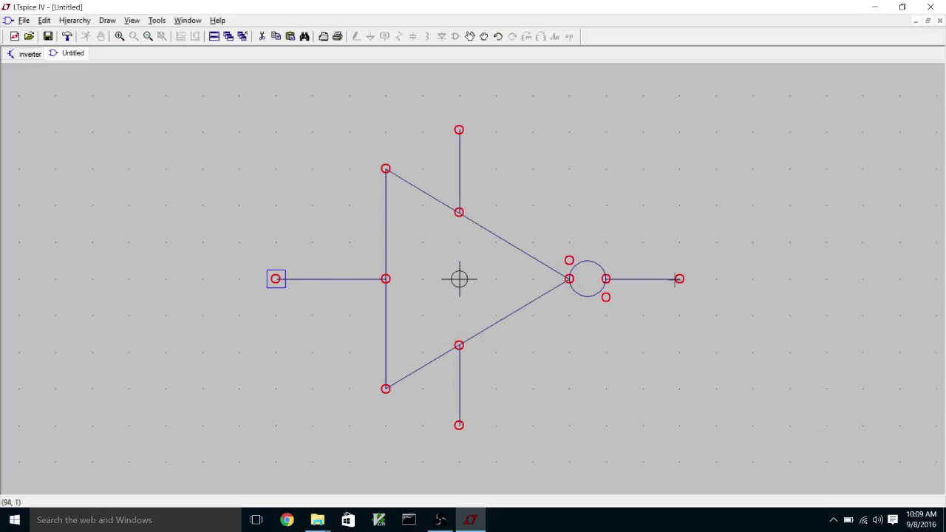
{"action": "left_click", "coordinate": [44, 20]}
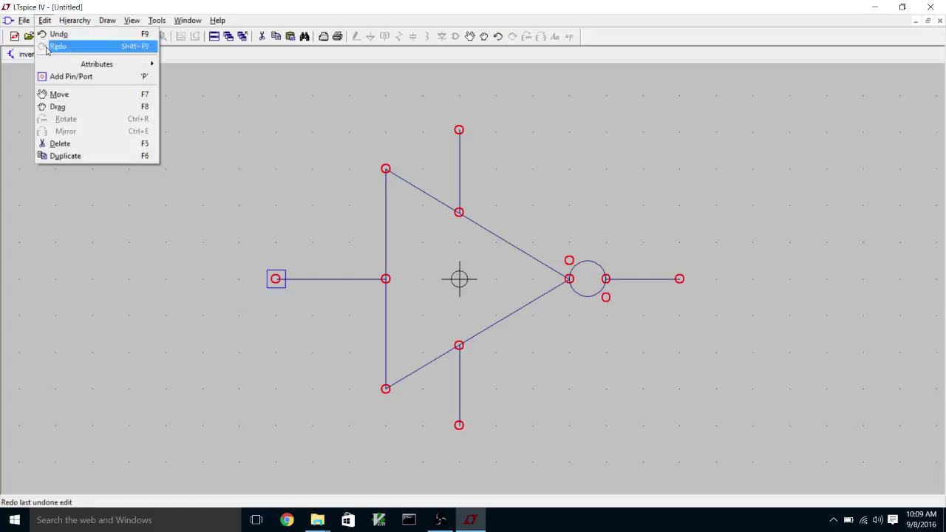
{"action": "left_click", "coordinate": [57, 76]}
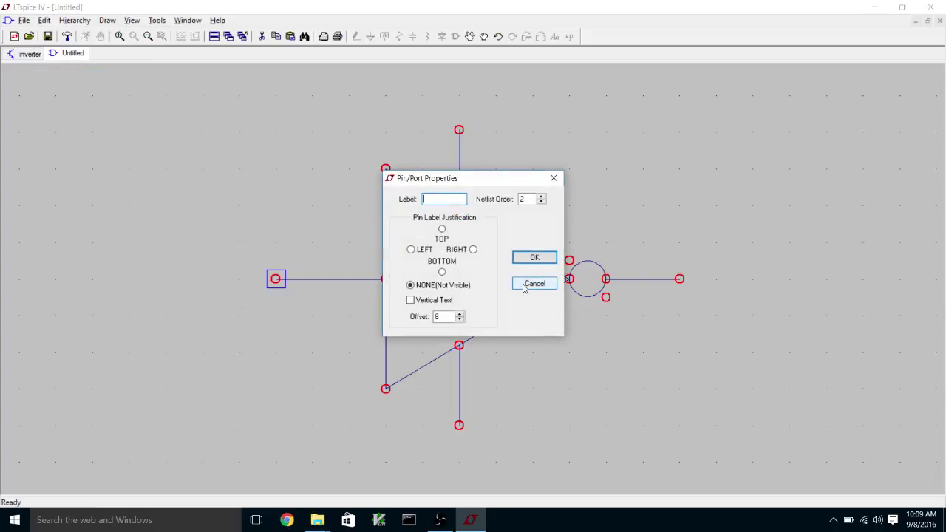
{"action": "type", "text": "Vout"}
{"action": "left_click", "coordinate": [534, 258]}
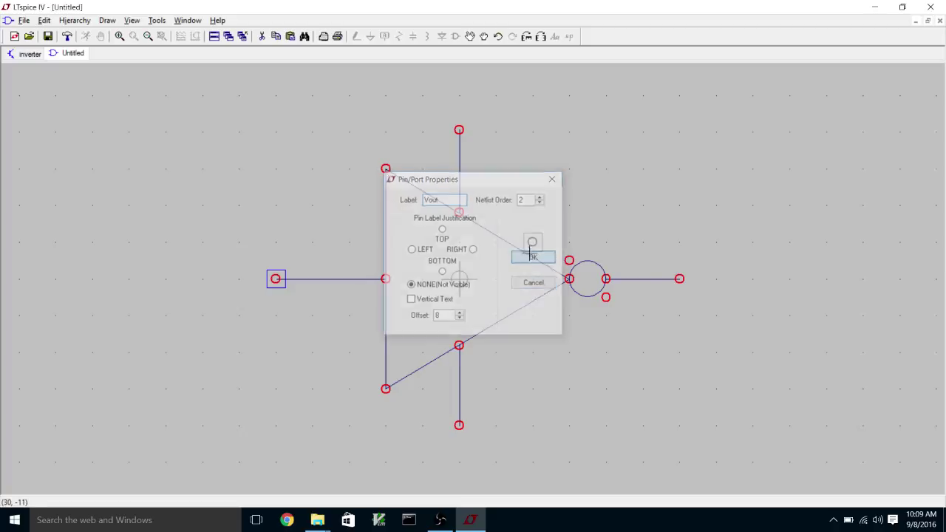
{"action": "left_click", "coordinate": [675, 279]}
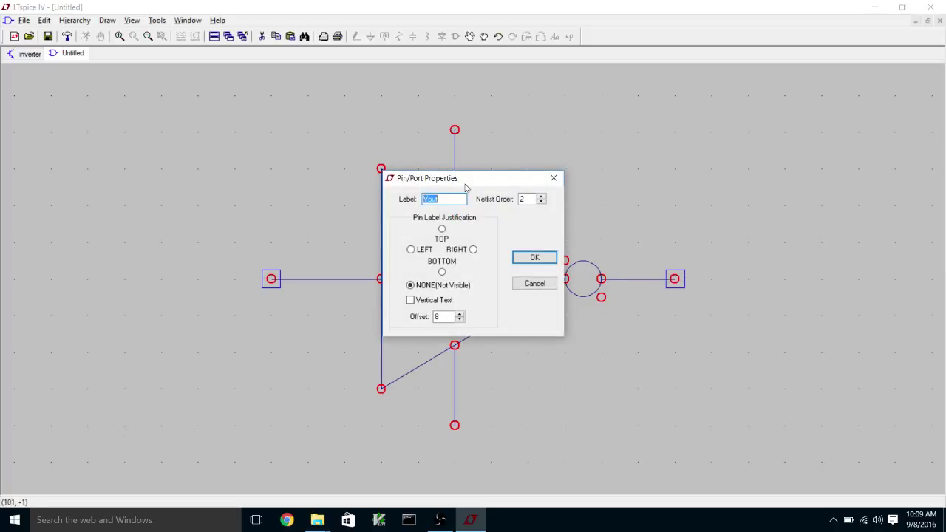
{"action": "left_click", "coordinate": [534, 258]}
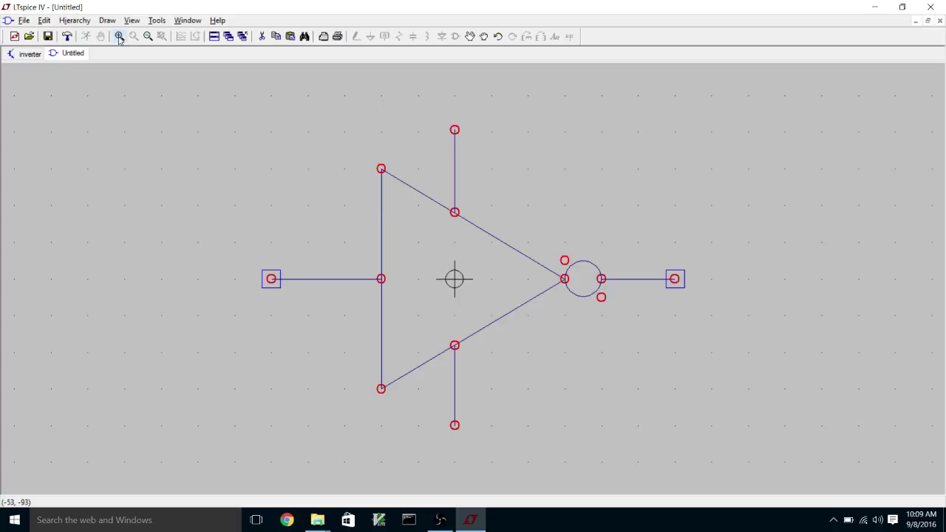
Add pins Vpos at the top lead's end and Vneg at the bottom lead's end.
{"action": "left_click", "coordinate": [45, 21]}
{"action": "left_click", "coordinate": [56, 75]}
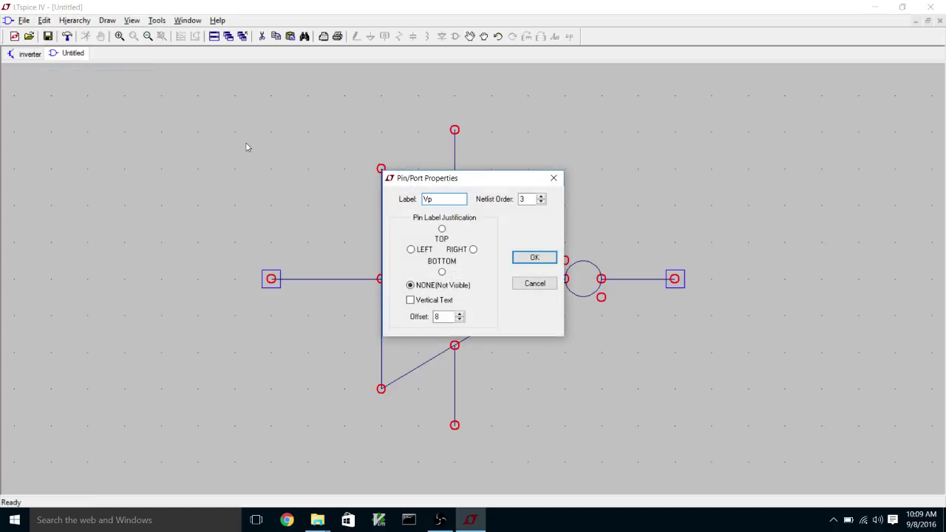
{"action": "type", "text": "Vpos"}
{"action": "key", "text": "Return"}
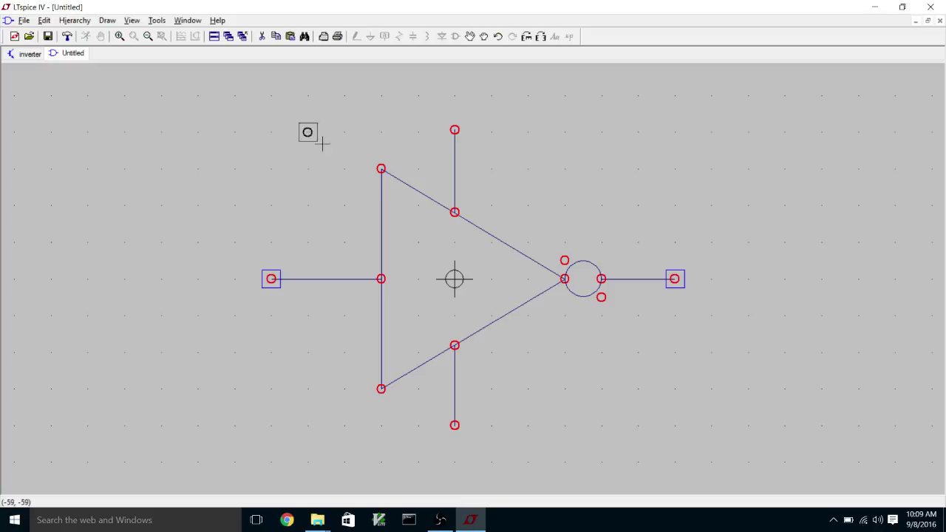
{"action": "left_click", "coordinate": [460, 141]}
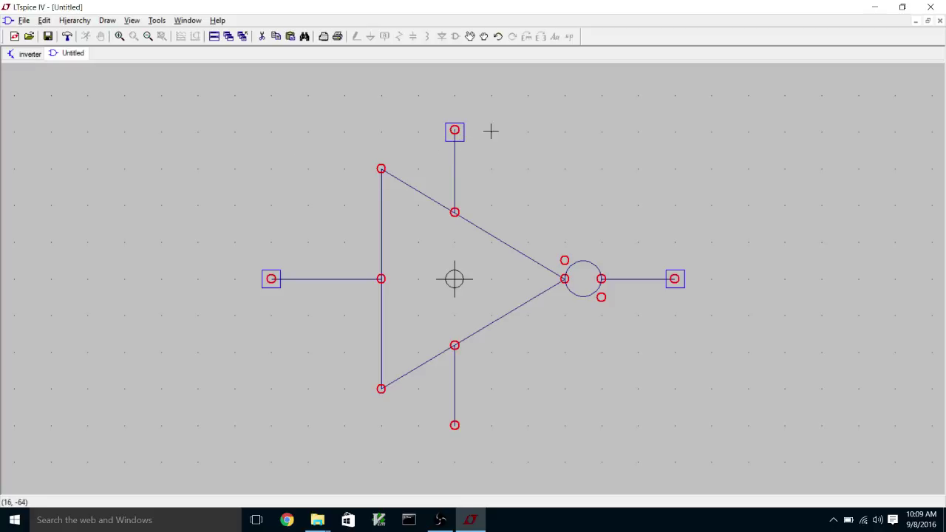
{"action": "left_click", "coordinate": [46, 20]}
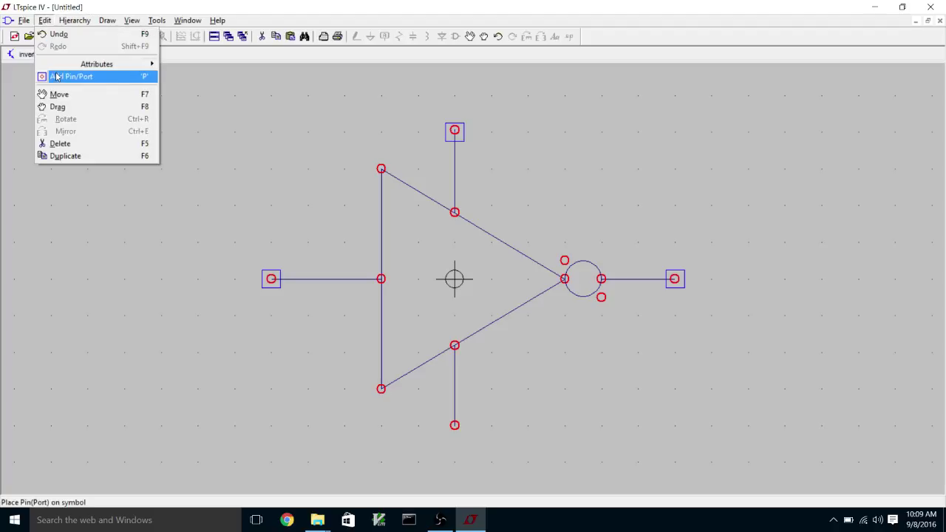
{"action": "left_click", "coordinate": [59, 76]}
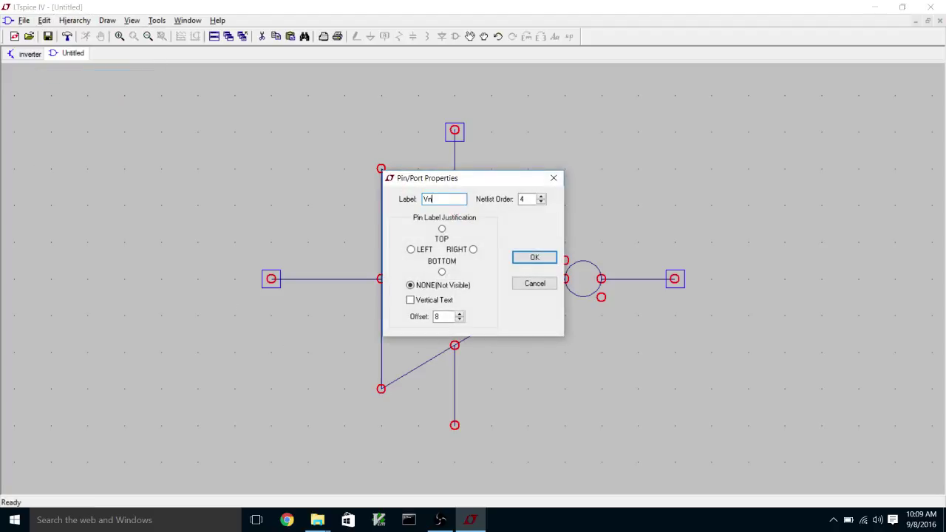
{"action": "key", "text": "Return"}
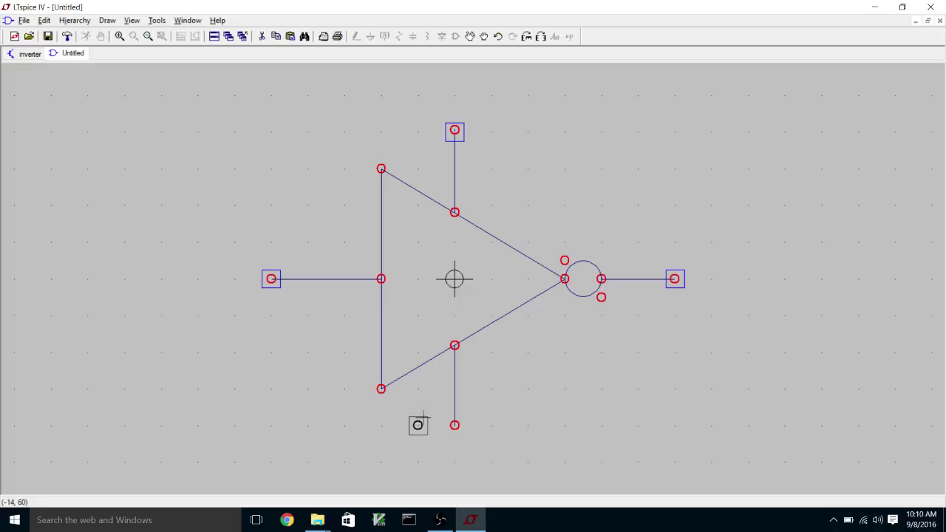
{"action": "left_click", "coordinate": [468, 409]}
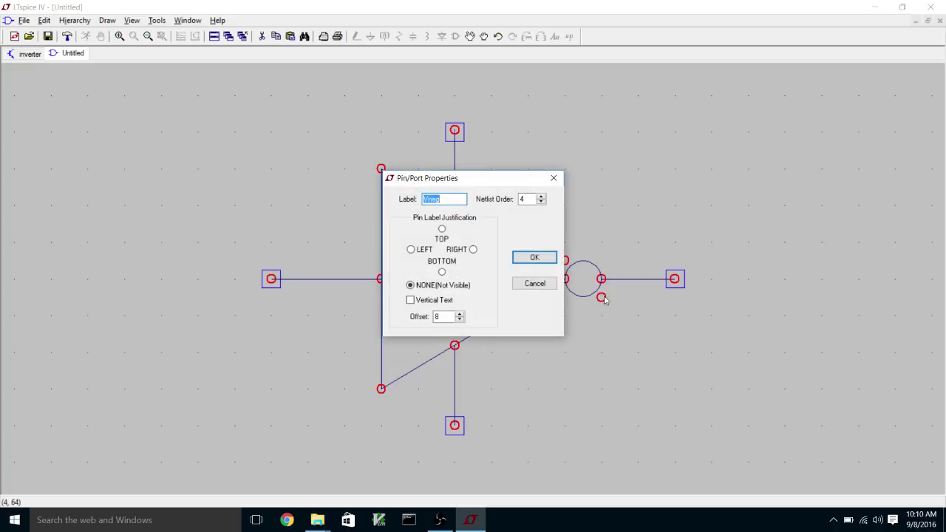
{"action": "left_click", "coordinate": [533, 256]}
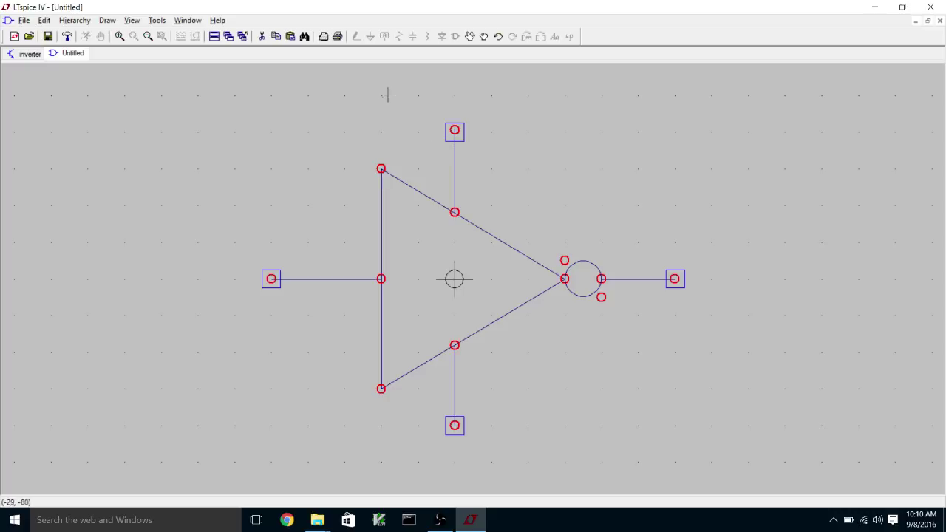
{"action": "left_click", "coordinate": [471, 37]}
{"action": "left_click", "coordinate": [453, 121]}
{"action": "left_click", "coordinate": [490, 129]}
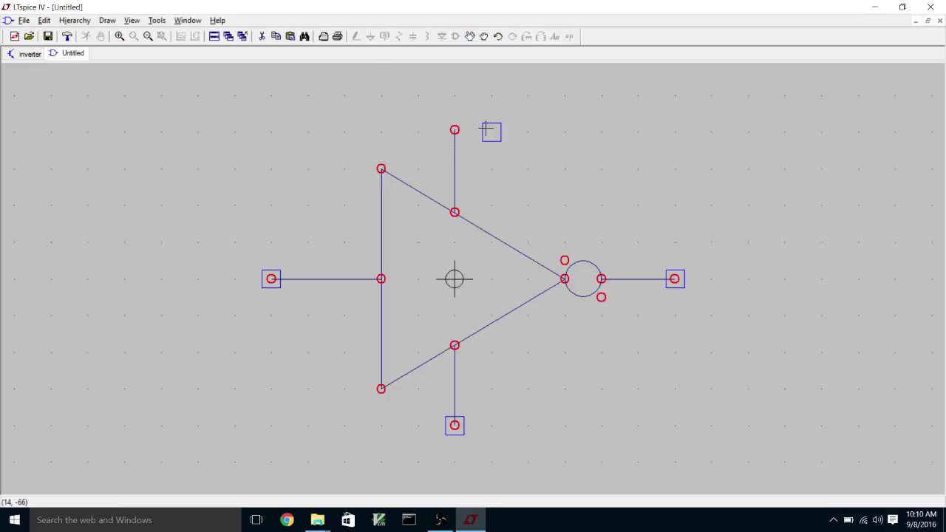
{"action": "left_click", "coordinate": [482, 36]}
{"action": "left_click_drag", "start_coordinate": [431, 119], "coordinate": [473, 140]}
{"action": "left_click", "coordinate": [473, 142]}
{"action": "left_click", "coordinate": [470, 36]}
{"action": "left_click", "coordinate": [452, 133]}
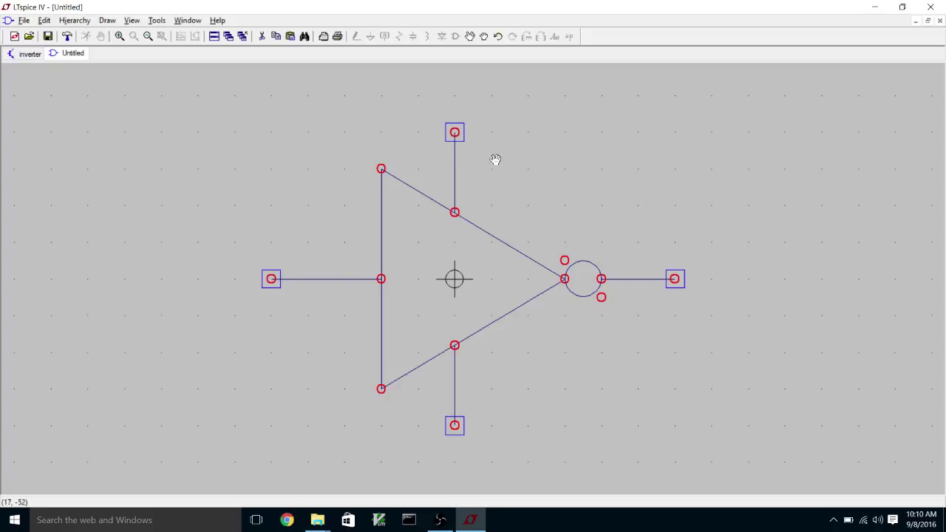
{"action": "key", "text": "Escape"}
In the symbol attribute editor, set Symbol Type to Cell and confirm.
{"action": "left_click", "coordinate": [47, 22]}
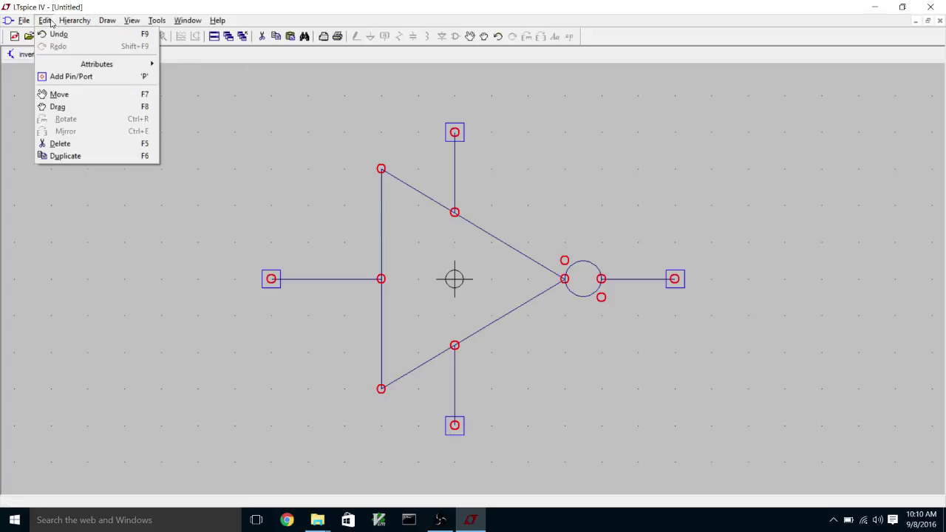
{"action": "left_click", "coordinate": [47, 21]}
{"action": "left_click", "coordinate": [47, 21]}
{"action": "mouse_move", "coordinate": [100, 69]}
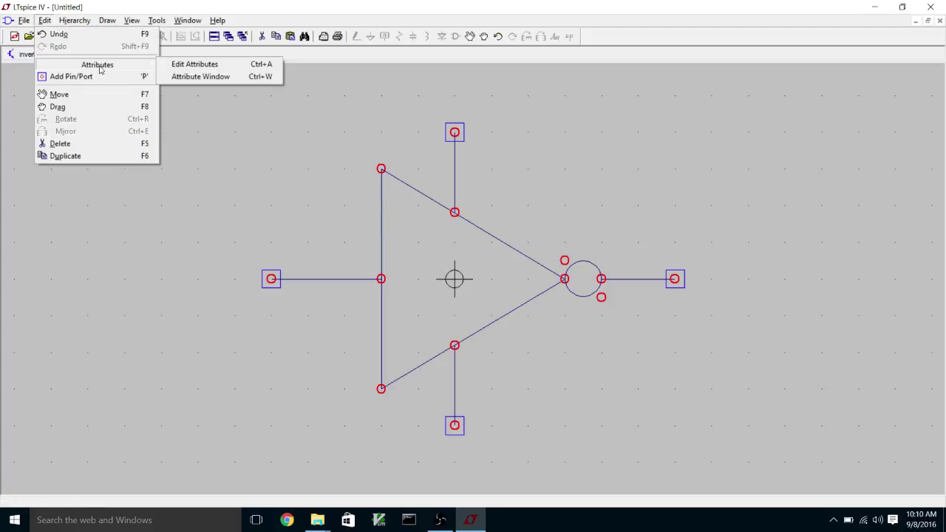
{"action": "left_click", "coordinate": [181, 65]}
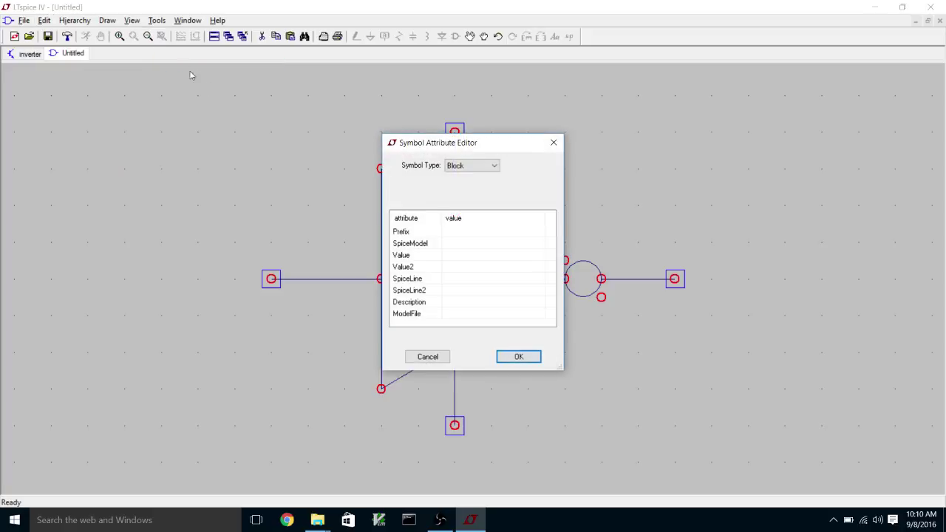
{"action": "left_click", "coordinate": [449, 166]}
{"action": "left_click", "coordinate": [453, 185]}
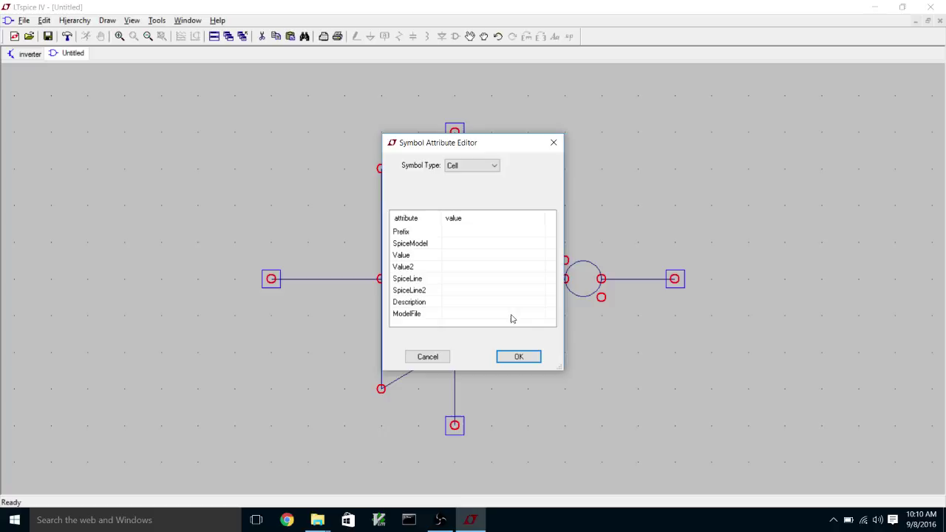
{"action": "left_click", "coordinate": [518, 356]}
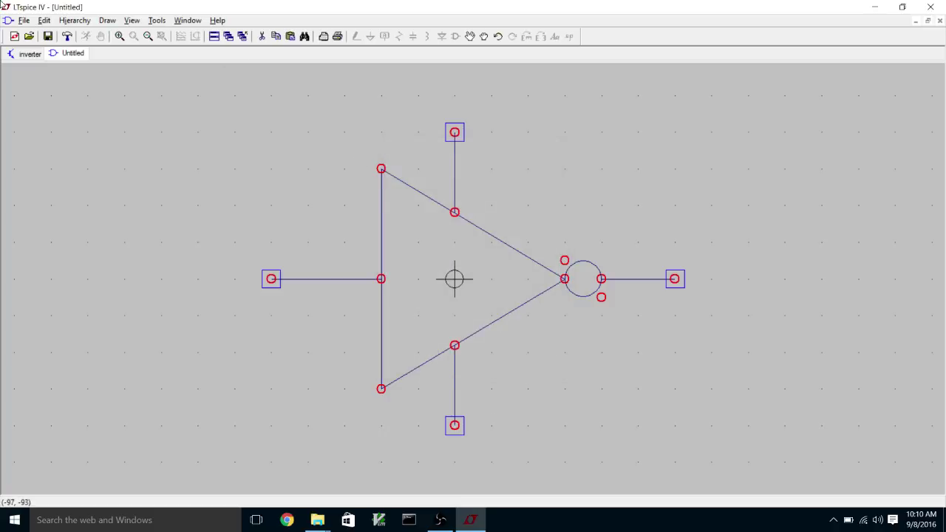
Save the symbol as inverter through File > Save As.
{"action": "left_click", "coordinate": [24, 21]}
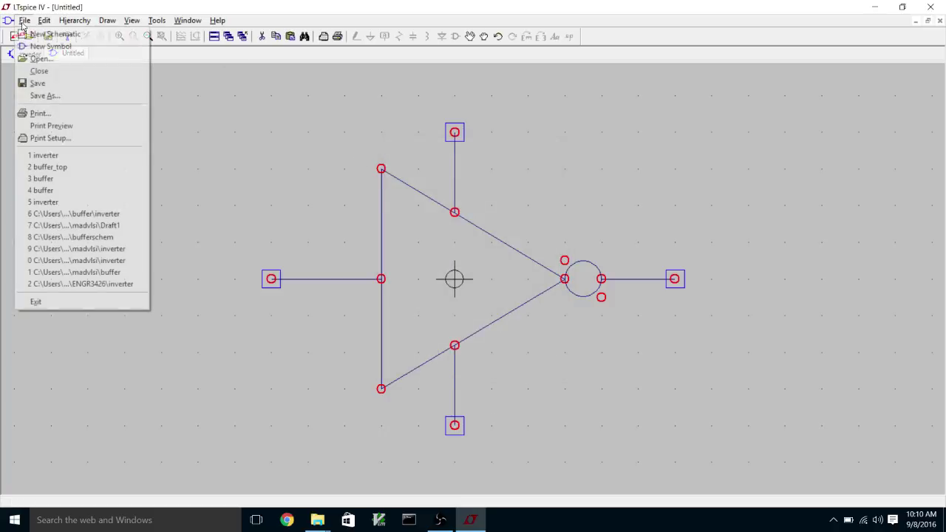
{"action": "left_click", "coordinate": [47, 97]}
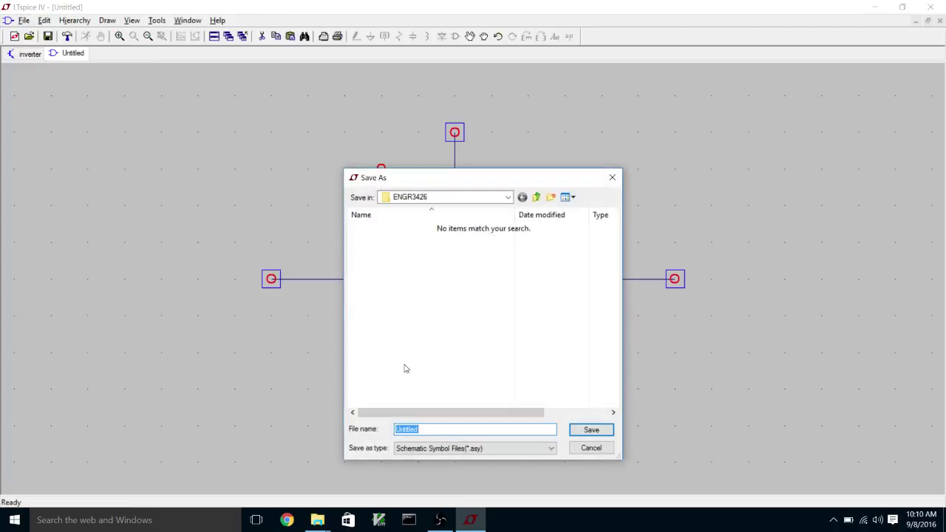
{"action": "type", "text": "inverter"}
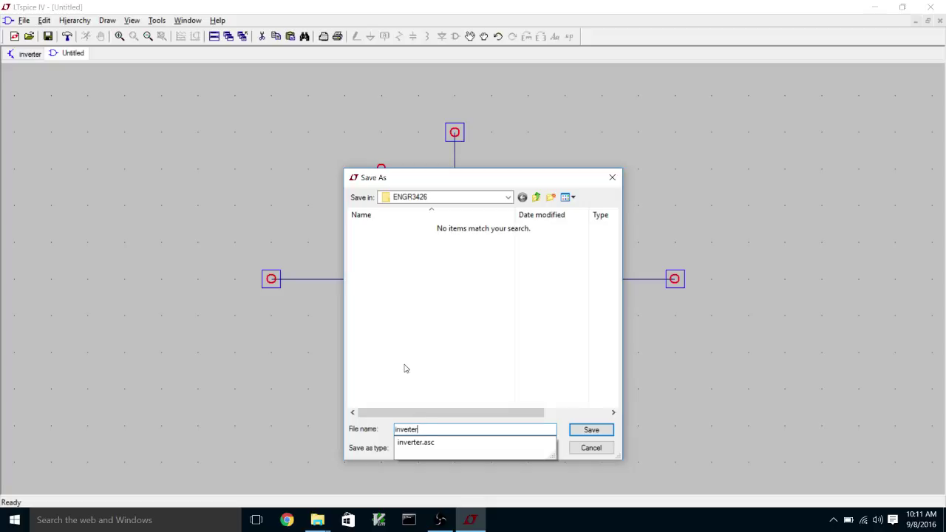
{"action": "key", "text": "Return"}
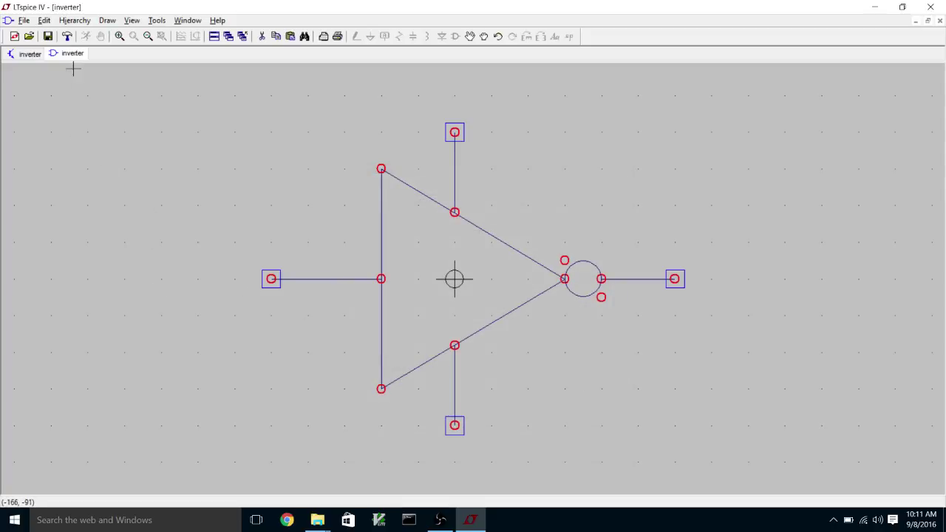
Glance at the inverter transistor schematic, then return to the inverter symbol.
{"action": "left_click", "coordinate": [28, 54]}
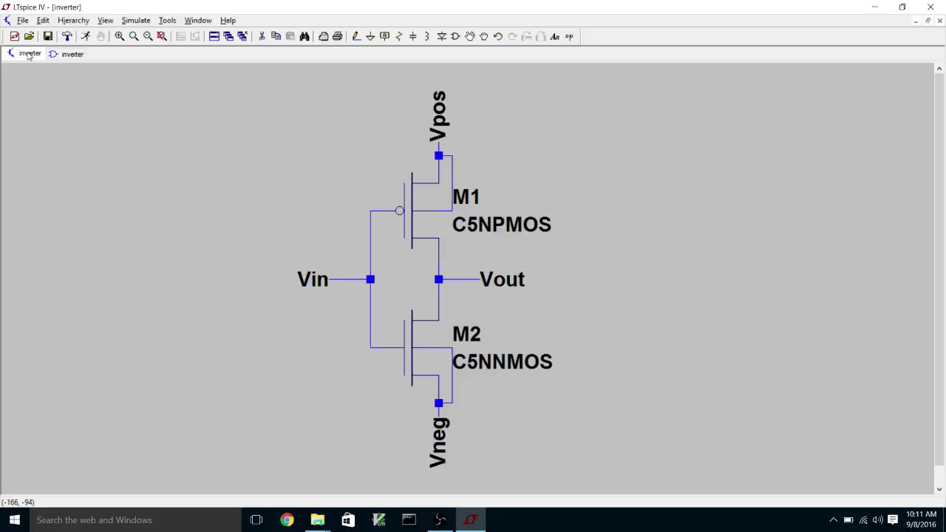
{"action": "left_click", "coordinate": [62, 55]}
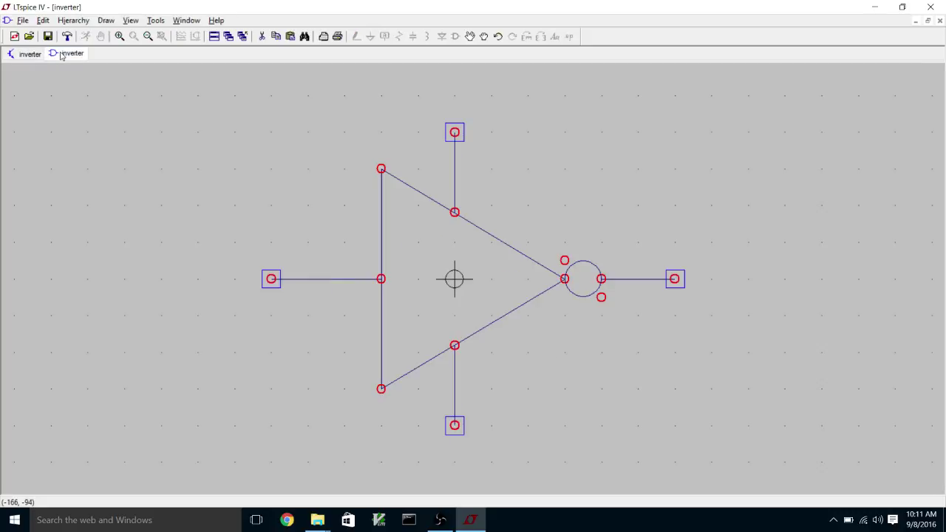
{"action": "left_click", "coordinate": [22, 20]}
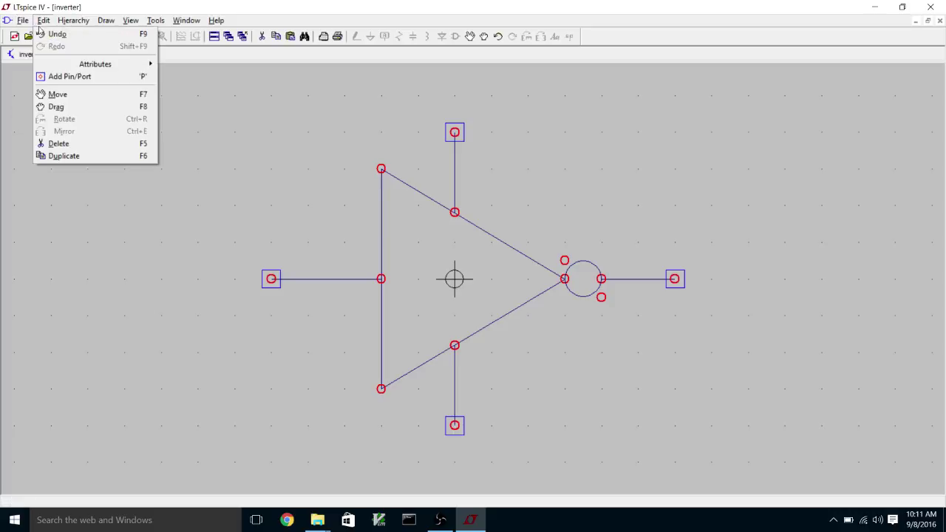
Start a new schematic and choose the inverter symbol from the ENGR3426 folder.
{"action": "left_click", "coordinate": [33, 34]}
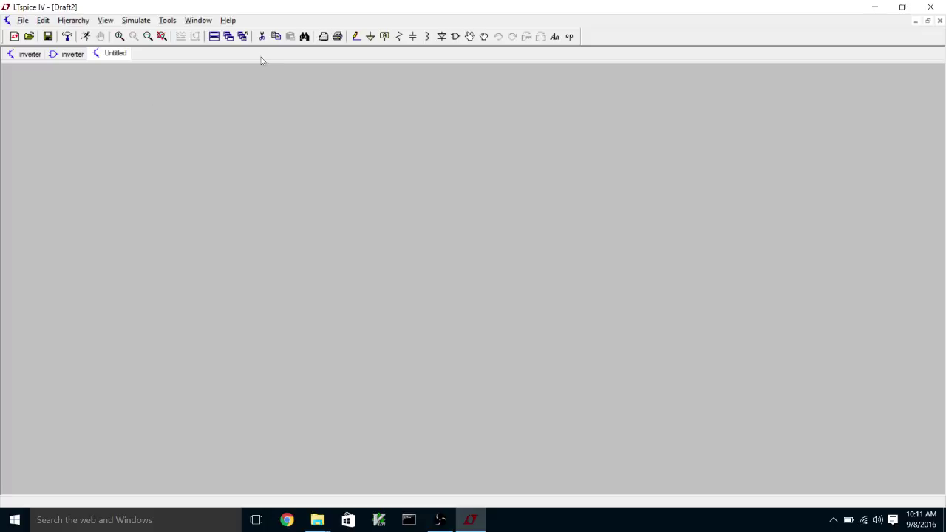
{"action": "left_click", "coordinate": [454, 37]}
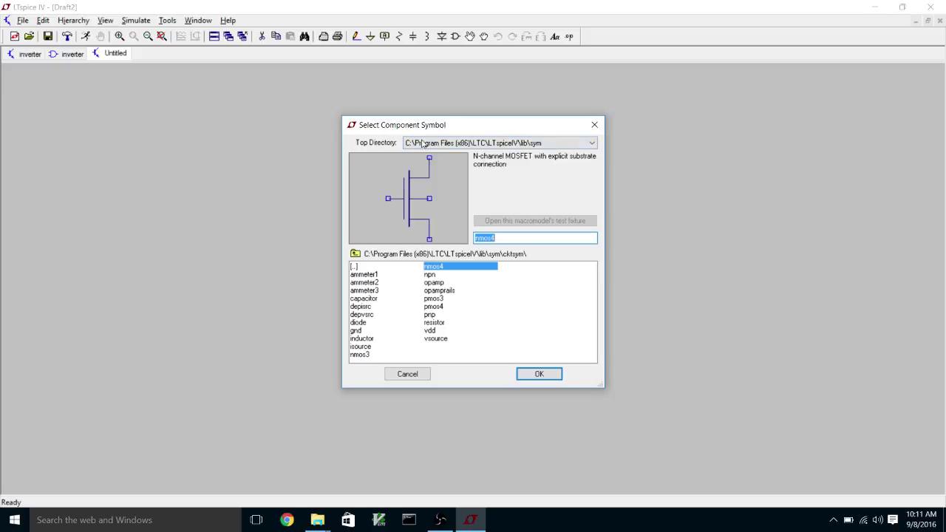
{"action": "left_click", "coordinate": [591, 143]}
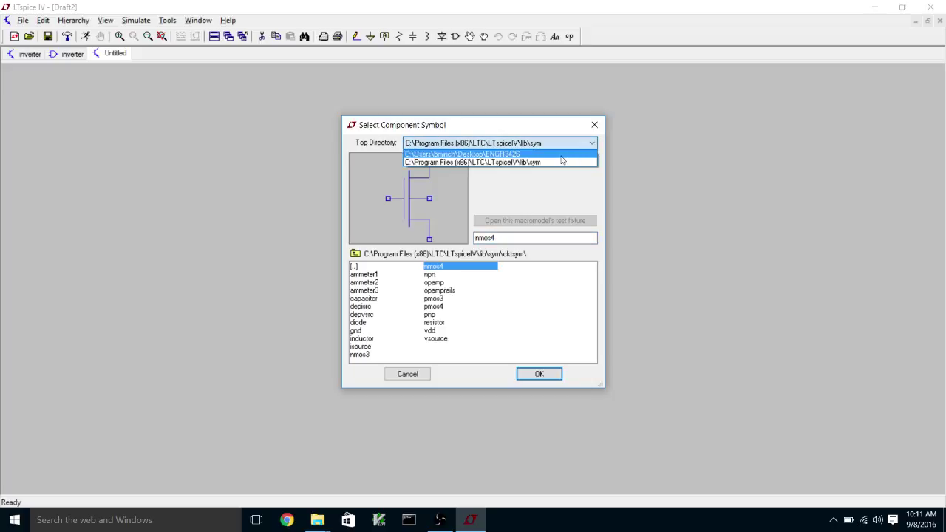
{"action": "left_click", "coordinate": [540, 155]}
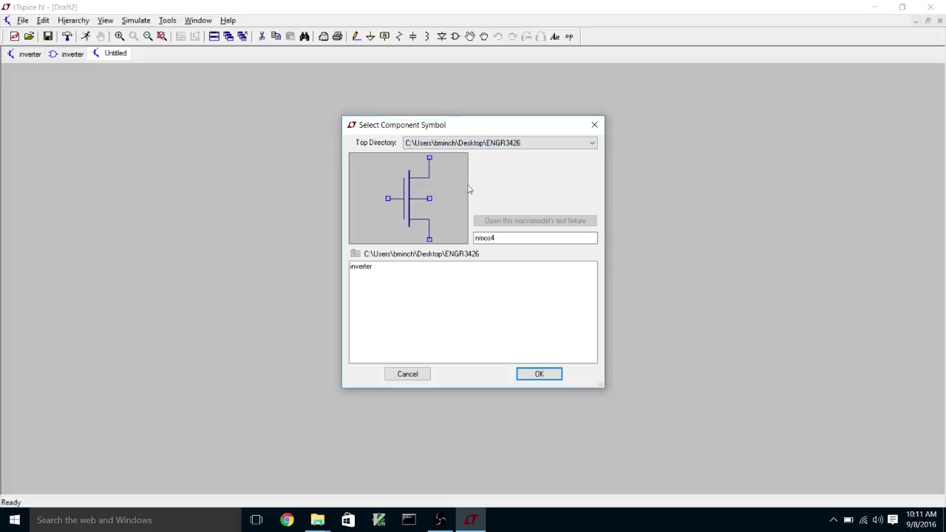
{"action": "left_click", "coordinate": [354, 268]}
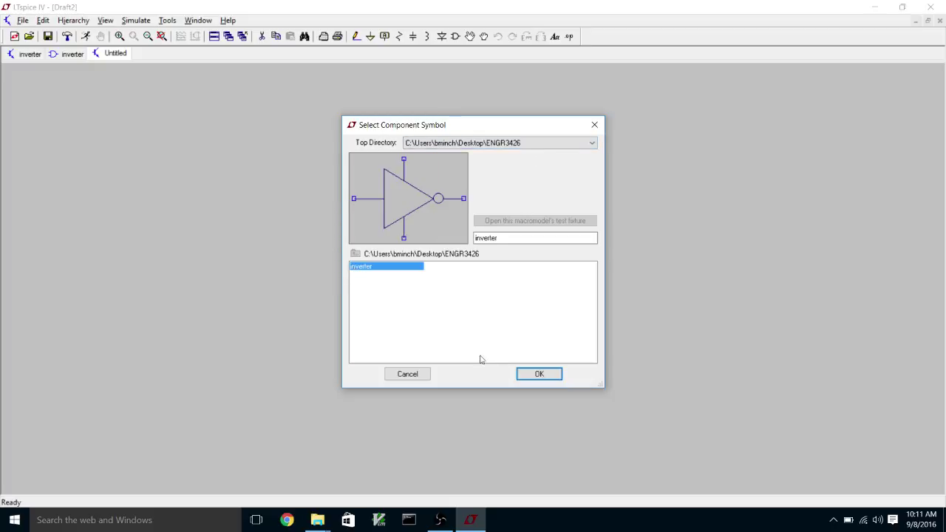
{"action": "left_click", "coordinate": [539, 374]}
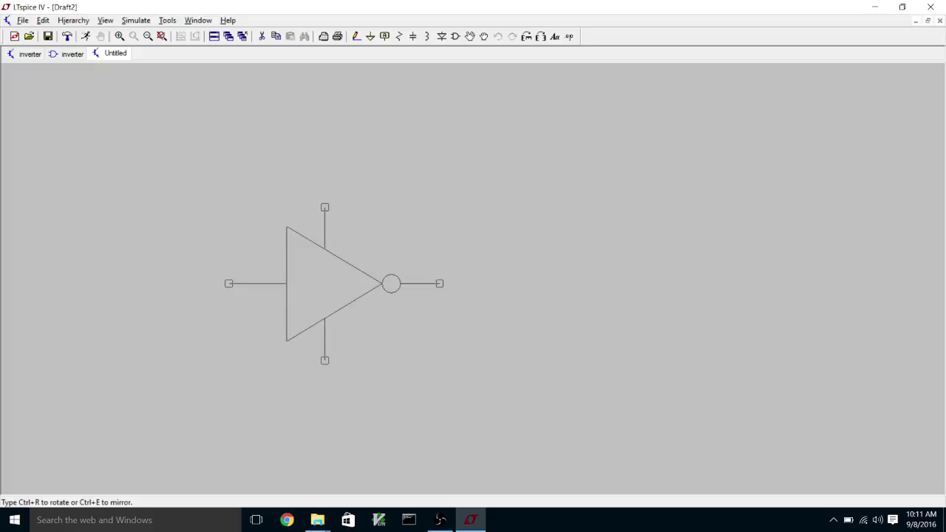
Place two inverters side by side, the second at the first's output.
{"action": "left_click", "coordinate": [334, 284]}
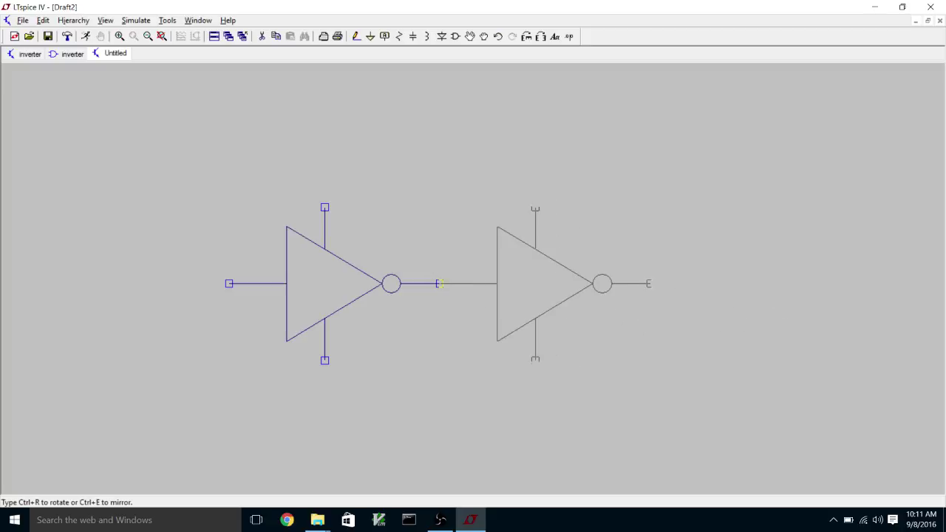
{"action": "left_click", "coordinate": [545, 283]}
{"action": "key", "text": "Escape"}
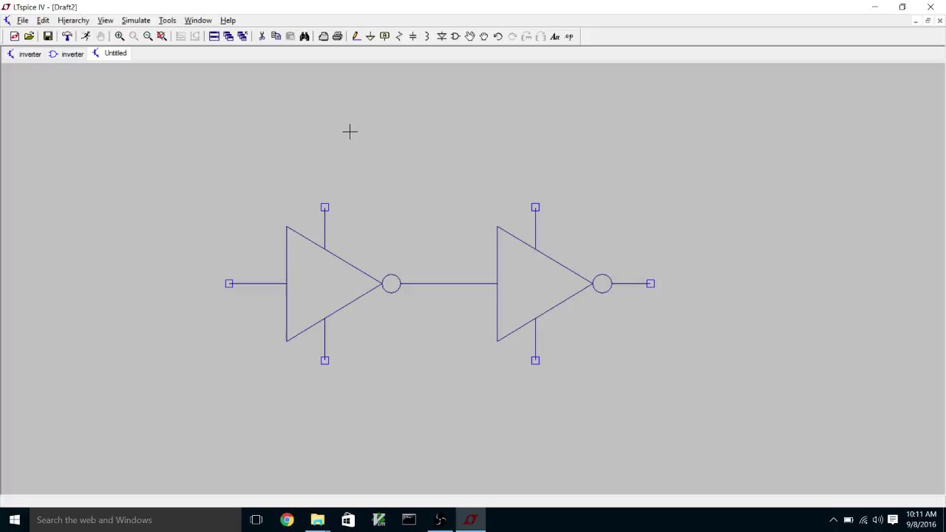
Wire both inverters' top pins together and extend the rail to the left.
{"action": "left_click", "coordinate": [356, 36]}
{"action": "left_click", "coordinate": [535, 207]}
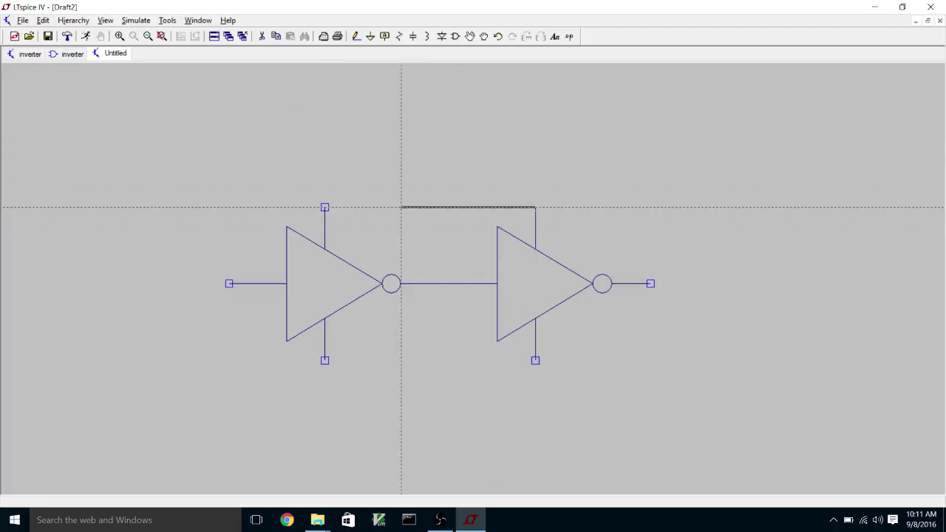
{"action": "left_click", "coordinate": [324, 207]}
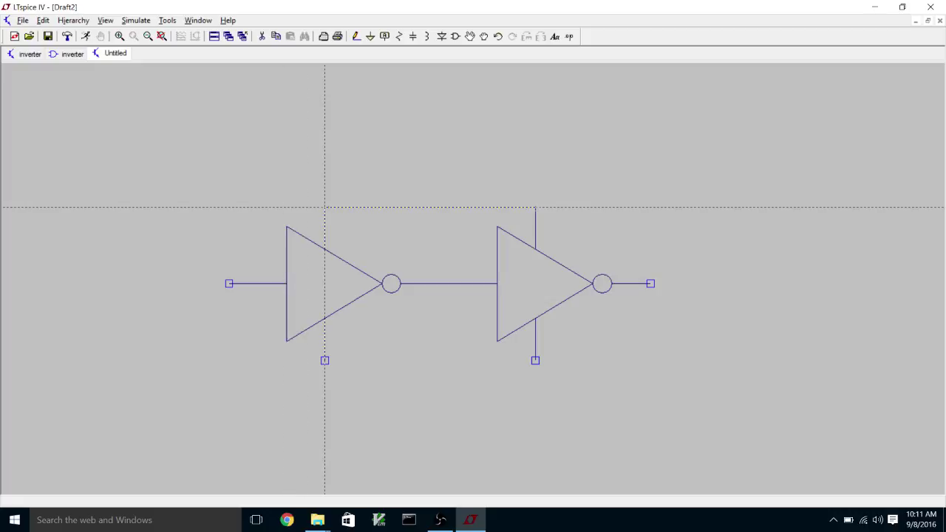
{"action": "left_click", "coordinate": [324, 207]}
{"action": "left_click", "coordinate": [229, 207]}
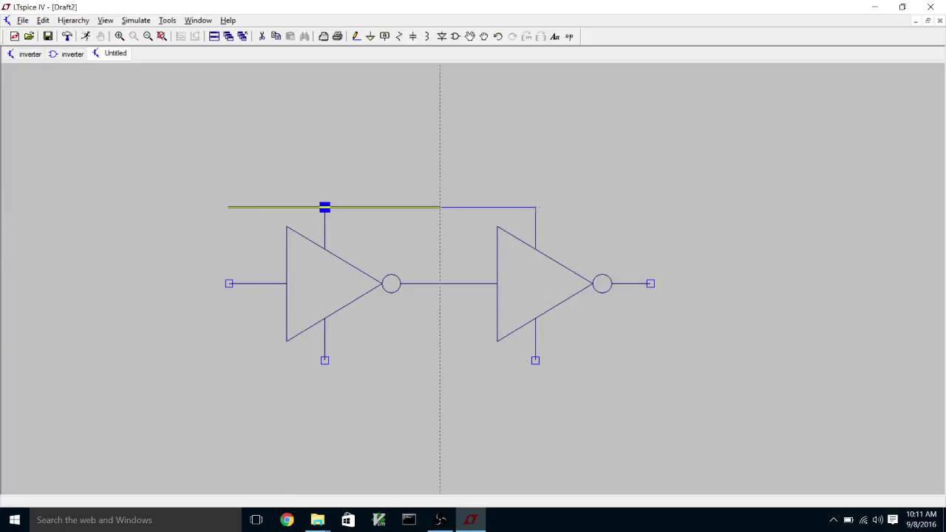
Wire both inverters' bottom pins together and extend the rail to the left.
{"action": "right_click", "coordinate": [535, 360]}
{"action": "left_click", "coordinate": [536, 360]}
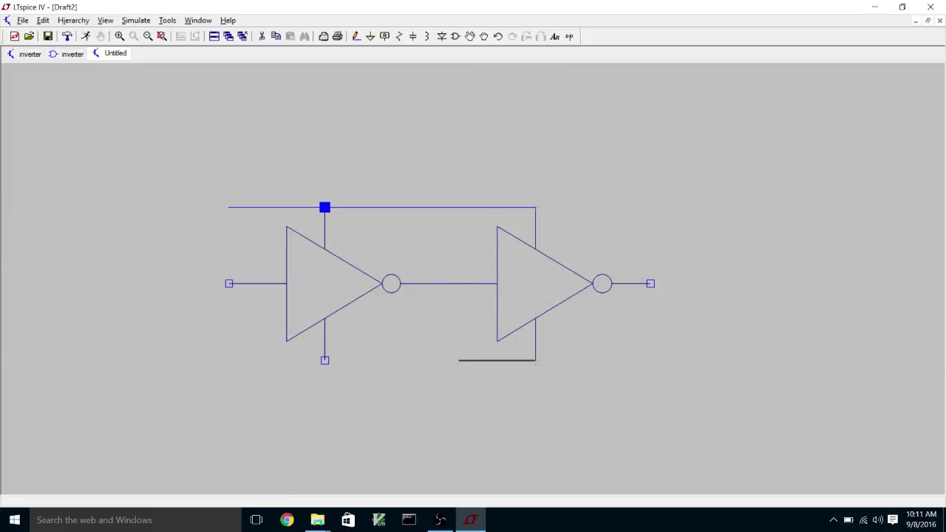
{"action": "left_click", "coordinate": [325, 360]}
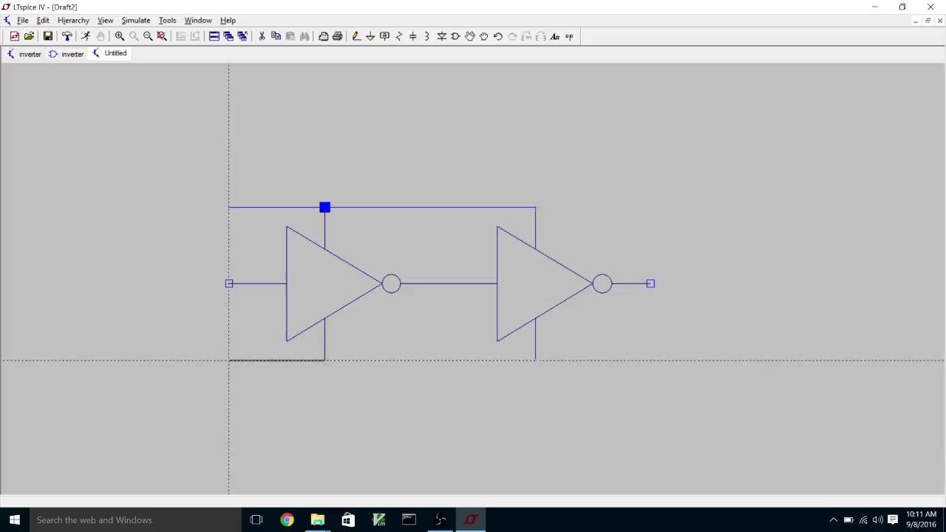
{"action": "left_click", "coordinate": [229, 360]}
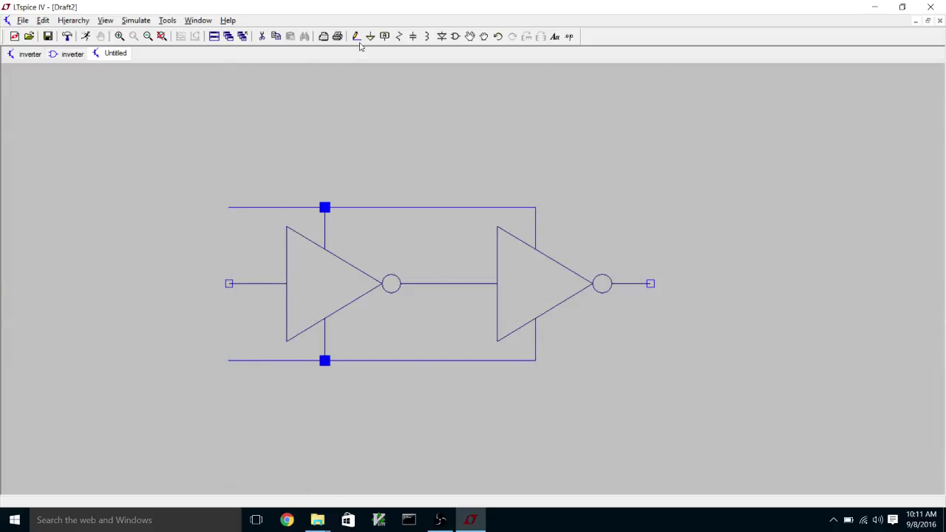
Attach an IN net label to the first inverter's left input pin.
{"action": "left_click", "coordinate": [384, 37]}
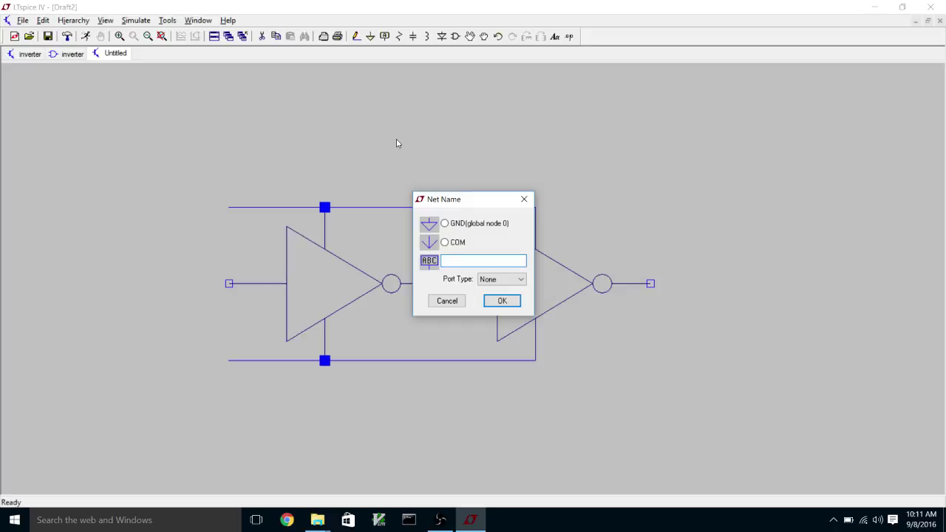
{"action": "type", "text": "IN"}
{"action": "left_click", "coordinate": [503, 301]}
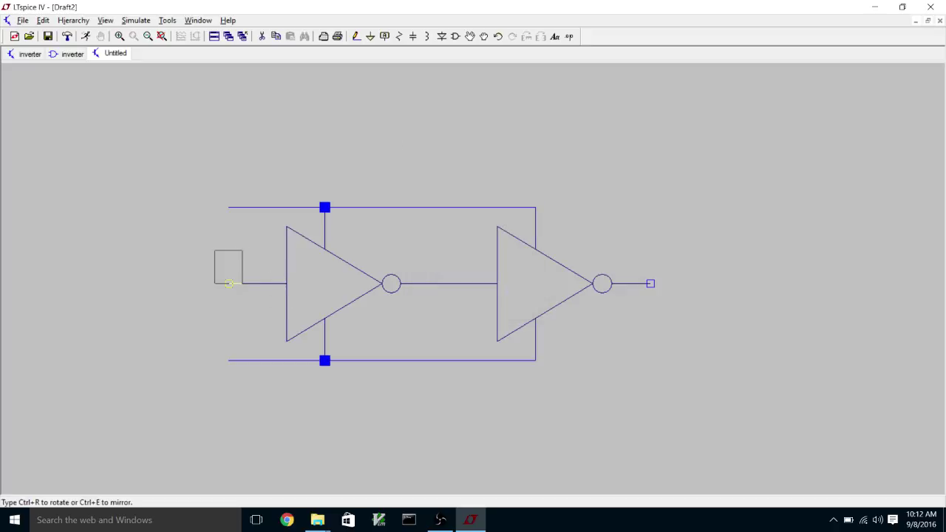
{"action": "left_click", "coordinate": [230, 283]}
{"action": "right_click", "coordinate": [611, 283]}
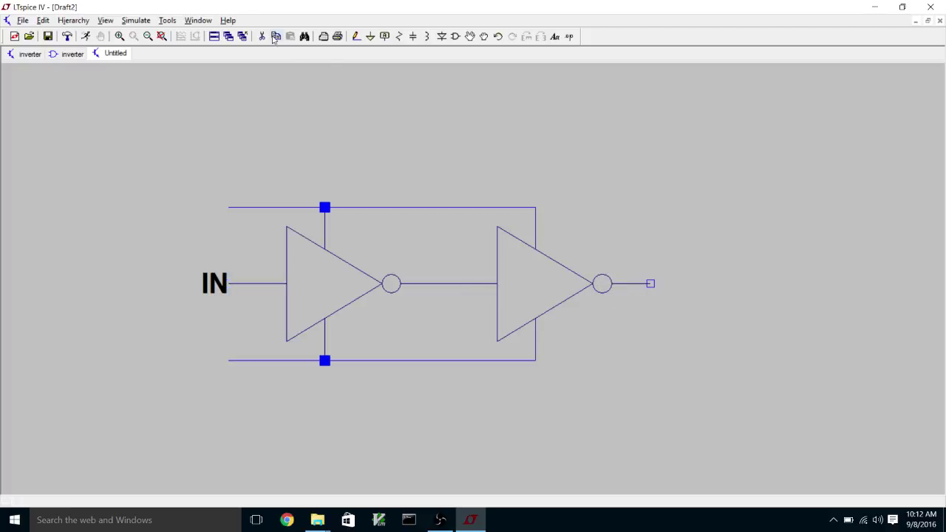
Label the output wire of the second inverter OUT.
{"action": "left_click", "coordinate": [385, 36]}
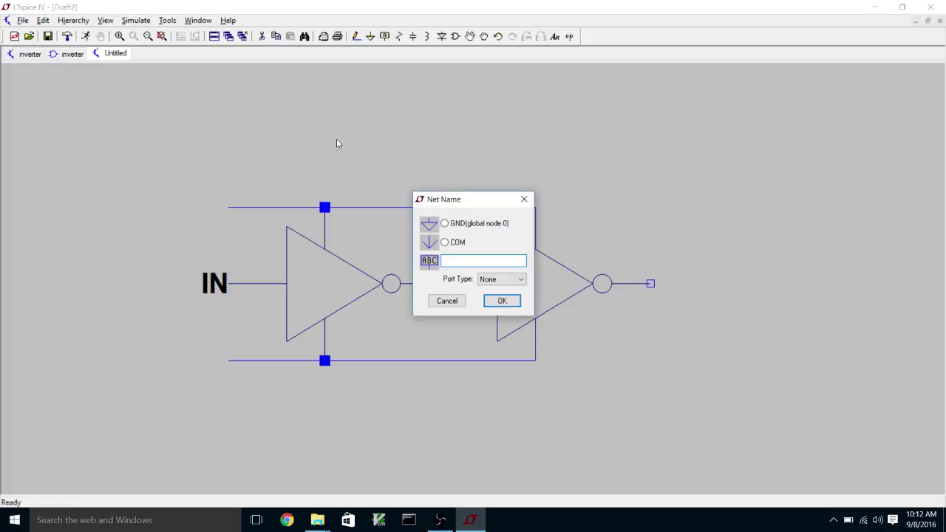
{"action": "type", "text": "OUT"}
{"action": "key", "text": "Return"}
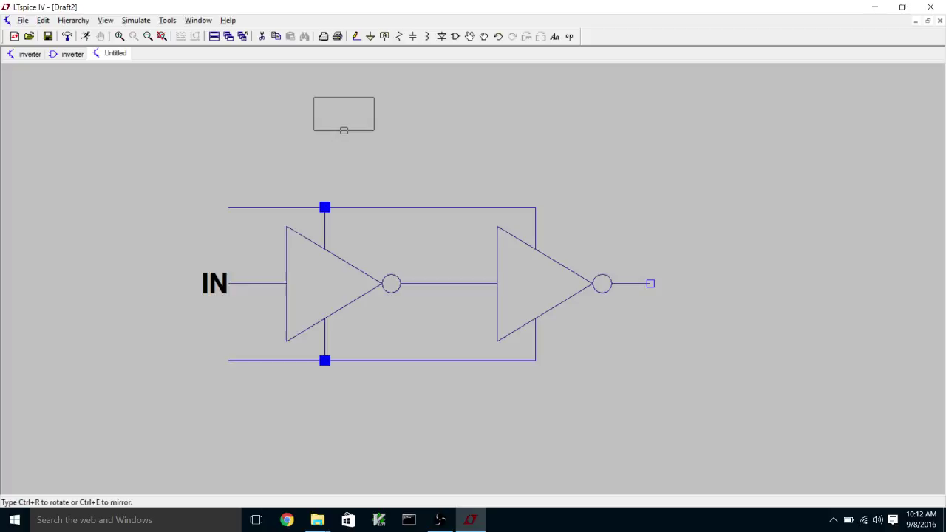
{"action": "left_click", "coordinate": [650, 284]}
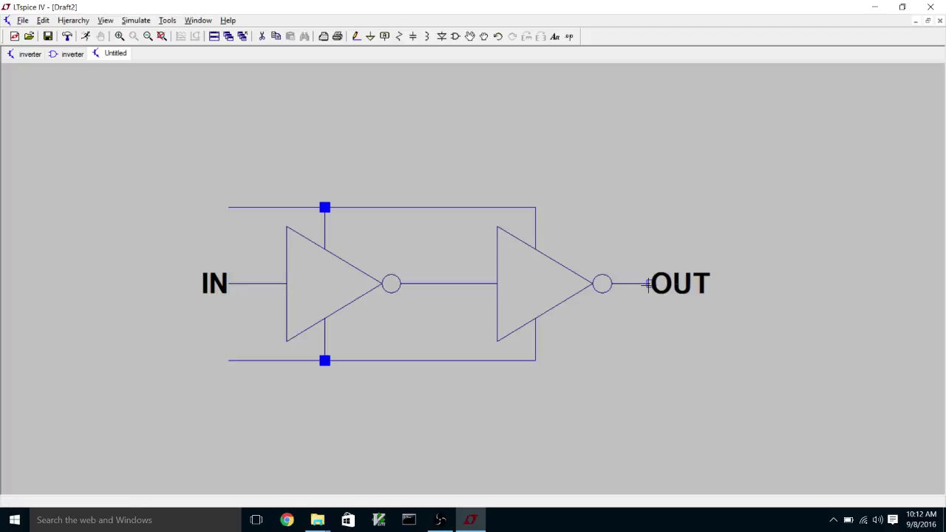
{"action": "right_click", "coordinate": [574, 223]}
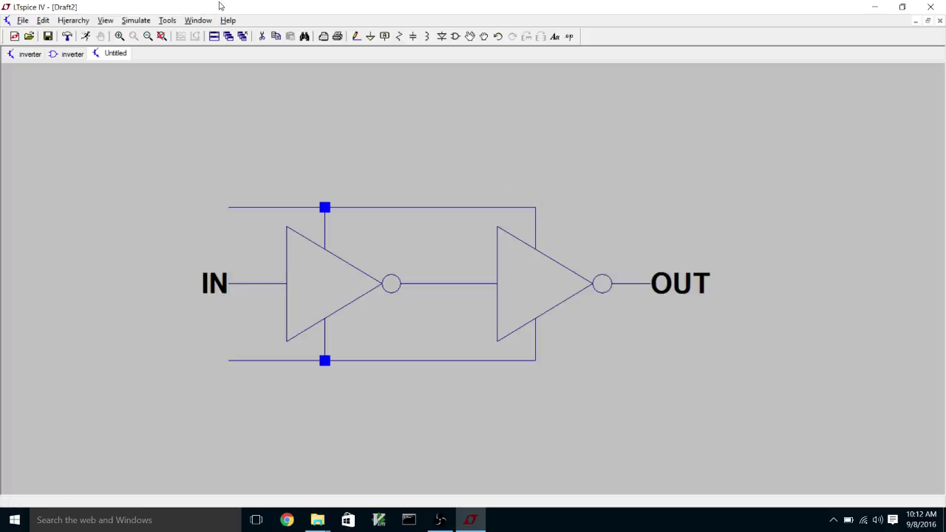
Label the top-left rail end POS and the bottom-left rail end NEG.
{"action": "left_click", "coordinate": [385, 36]}
{"action": "type", "text": "POS"}
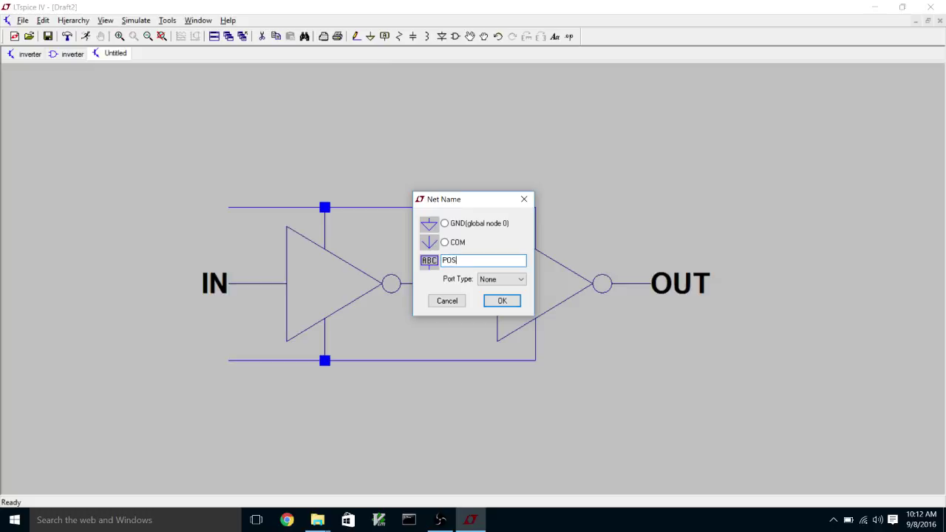
{"action": "key", "text": "Return"}
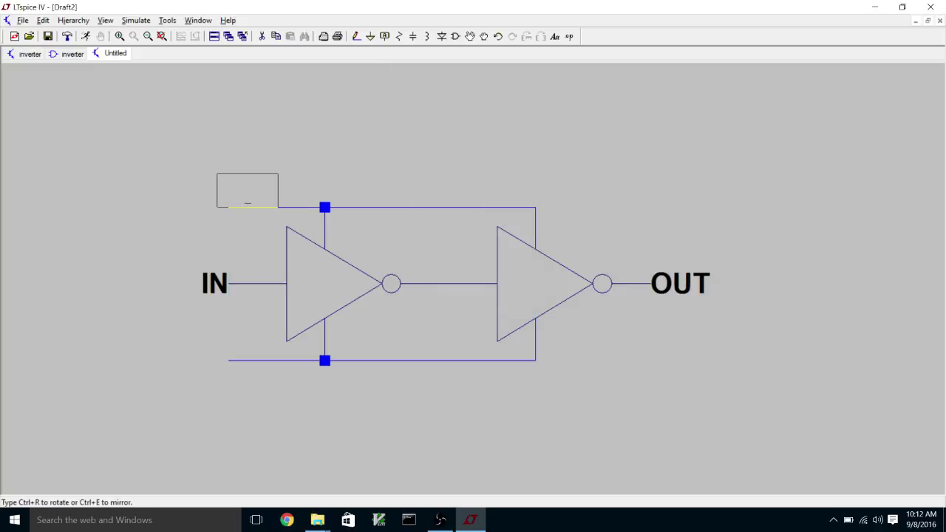
{"action": "left_click", "coordinate": [228, 207]}
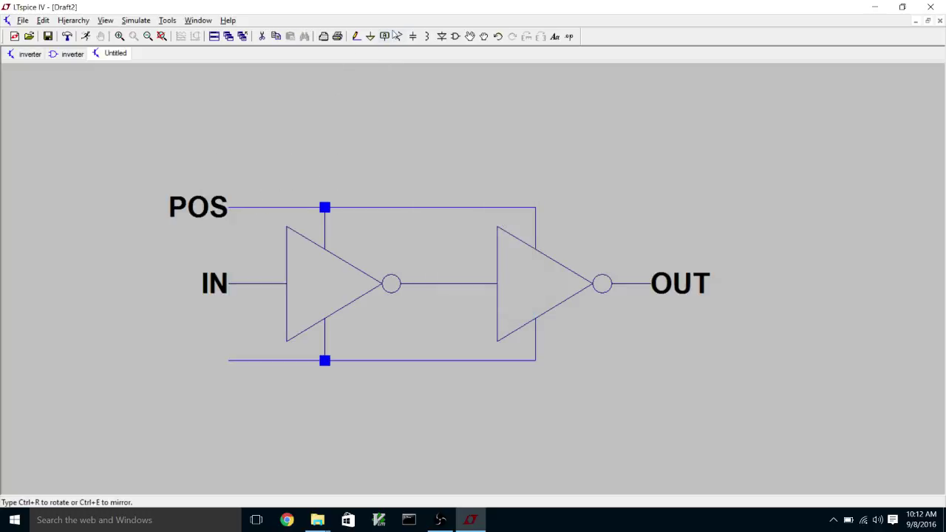
{"action": "left_click", "coordinate": [384, 36]}
{"action": "type", "text": "NEG"}
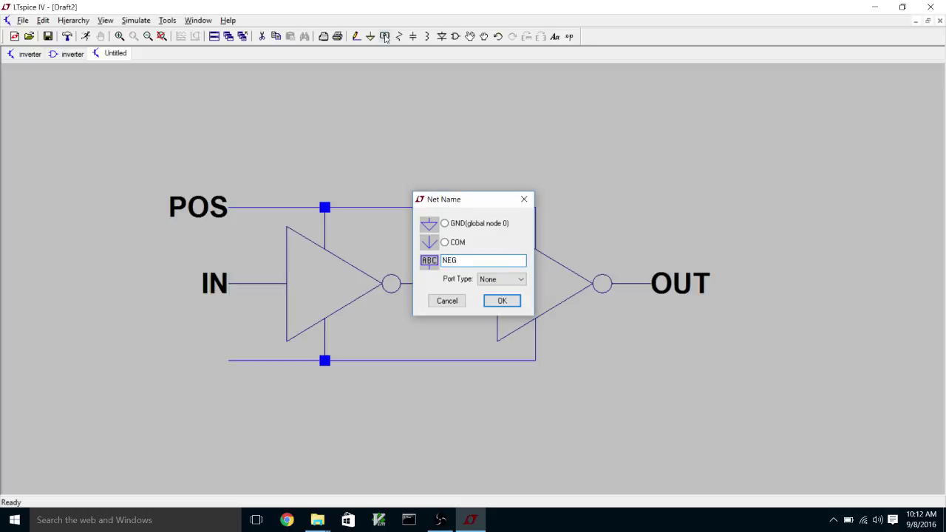
{"action": "key", "text": "Return"}
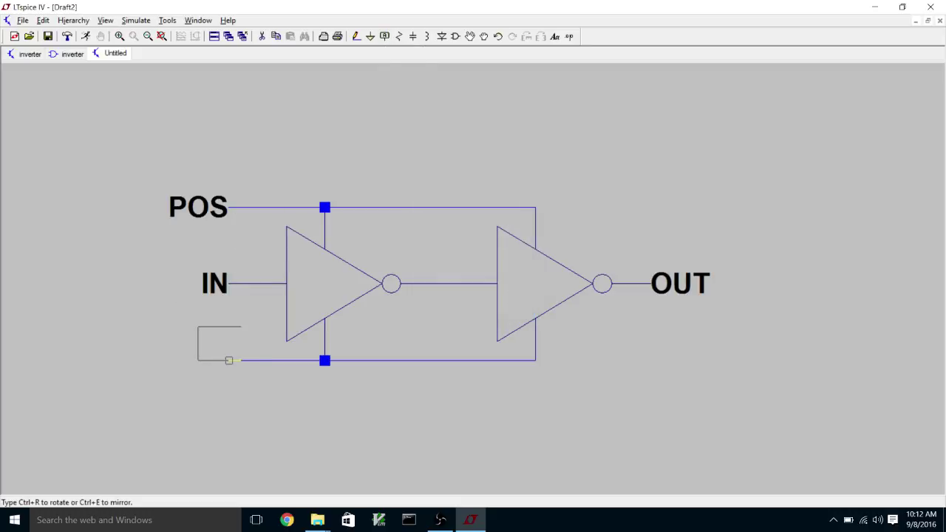
{"action": "left_click", "coordinate": [228, 360]}
{"action": "key", "text": "Escape"}
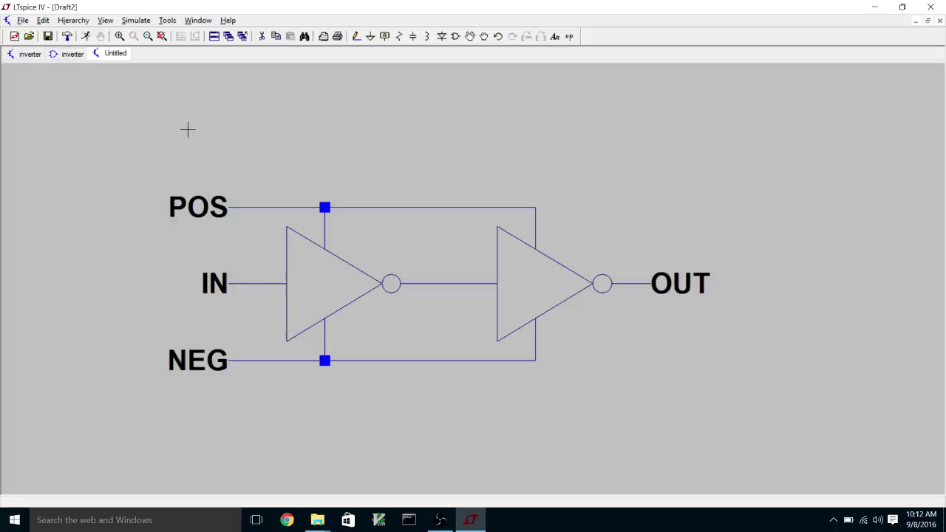
Save the labelled two-inverter schematic as buffer in the ENGR3426 folder.
{"action": "left_click", "coordinate": [28, 21]}
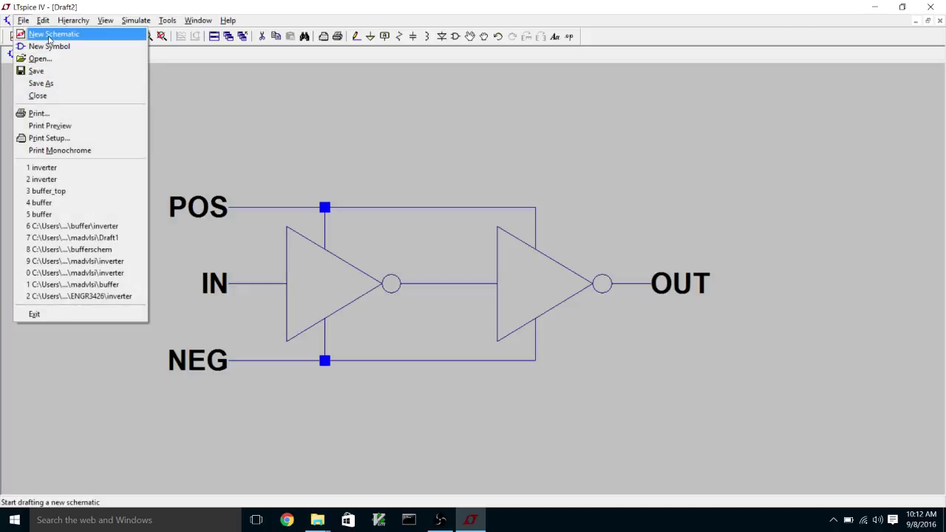
{"action": "left_click", "coordinate": [245, 135]}
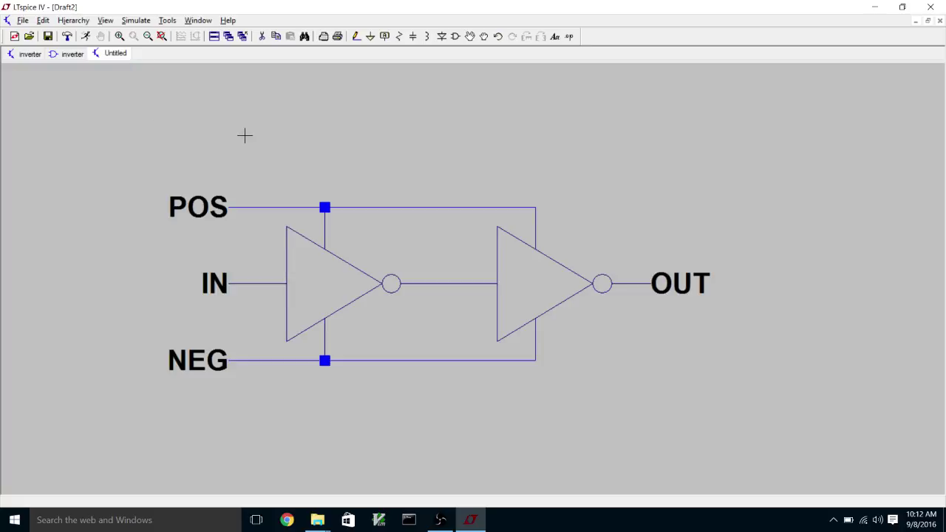
{"action": "left_click", "coordinate": [23, 20]}
{"action": "left_click", "coordinate": [37, 84]}
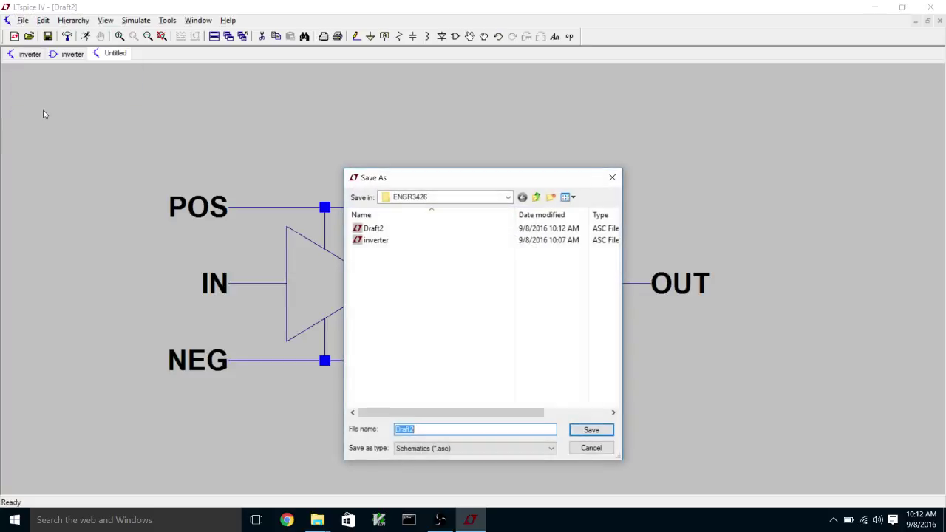
{"action": "type", "text": "buffer"}
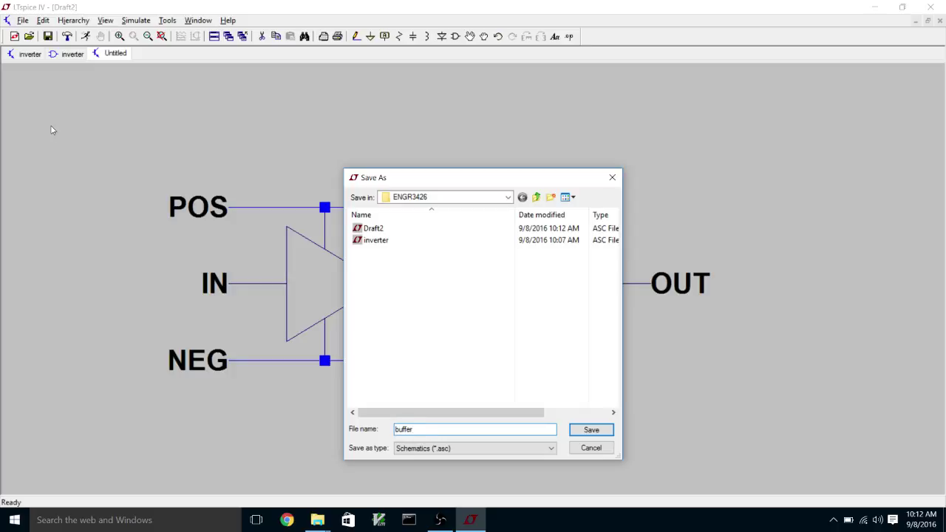
{"action": "key", "text": "Return"}
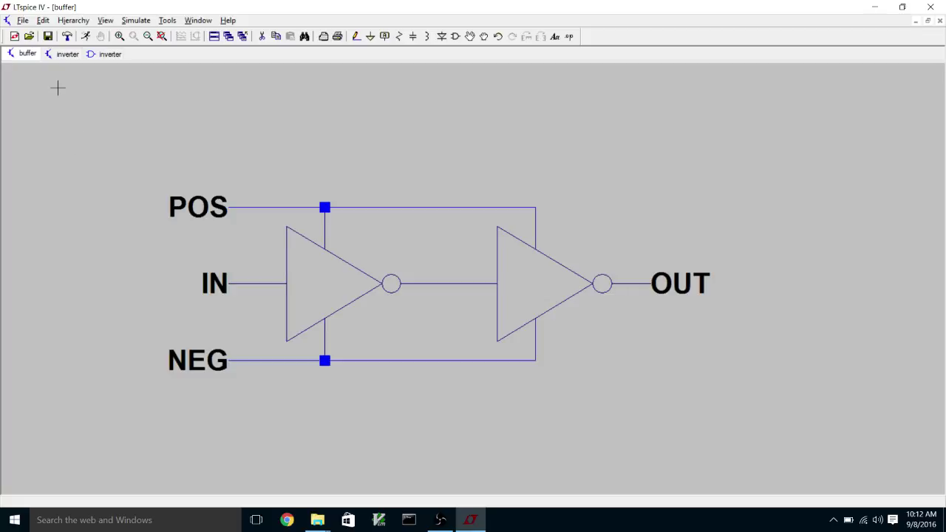
Reopen the recent inverter symbol and save a copy of it as buffer.
{"action": "left_click", "coordinate": [24, 21]}
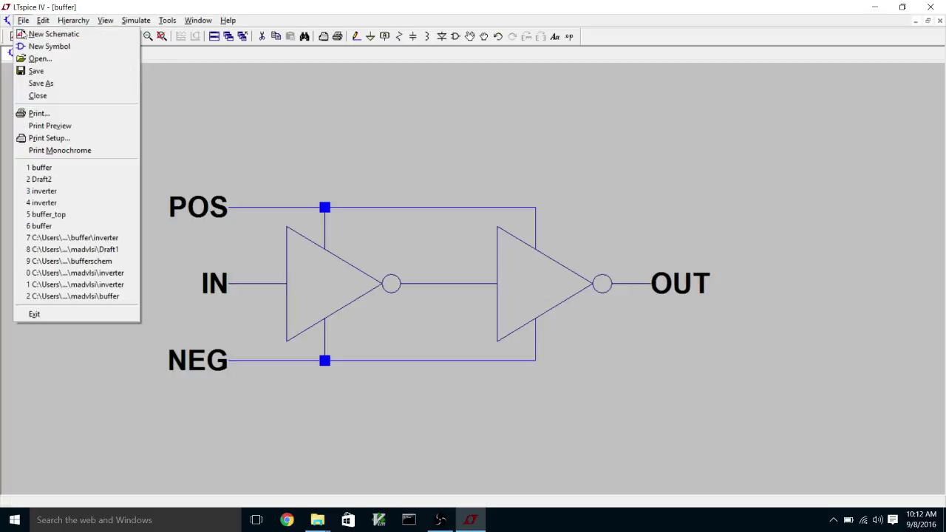
{"action": "left_click", "coordinate": [29, 46]}
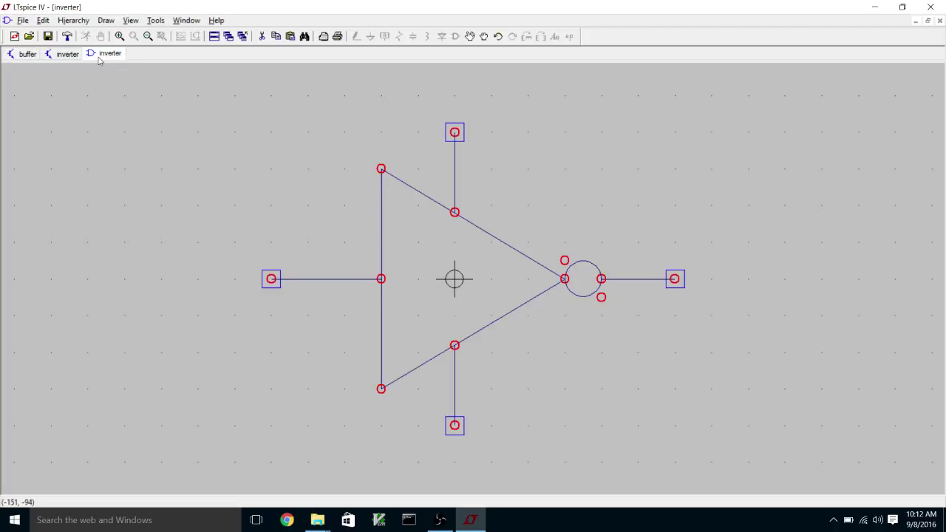
{"action": "left_click", "coordinate": [24, 20]}
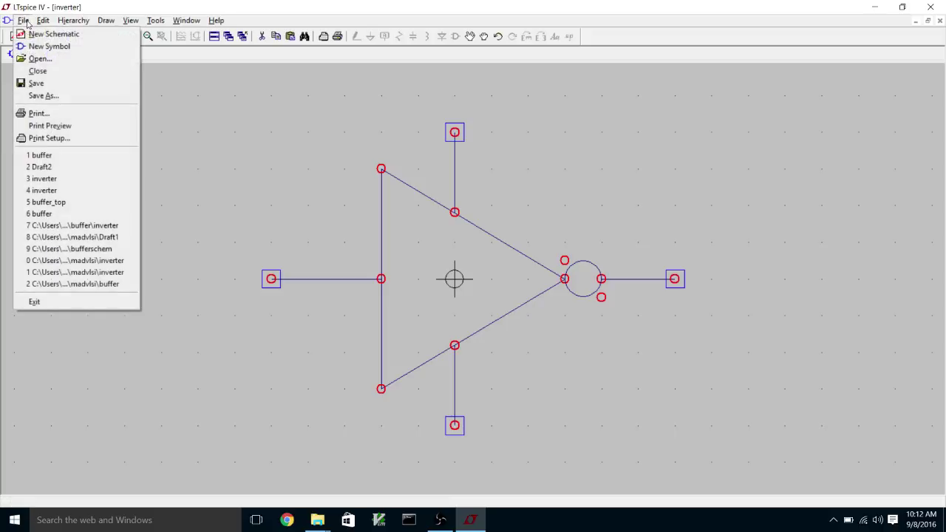
{"action": "left_click", "coordinate": [32, 97]}
{"action": "type", "text": "bu"}
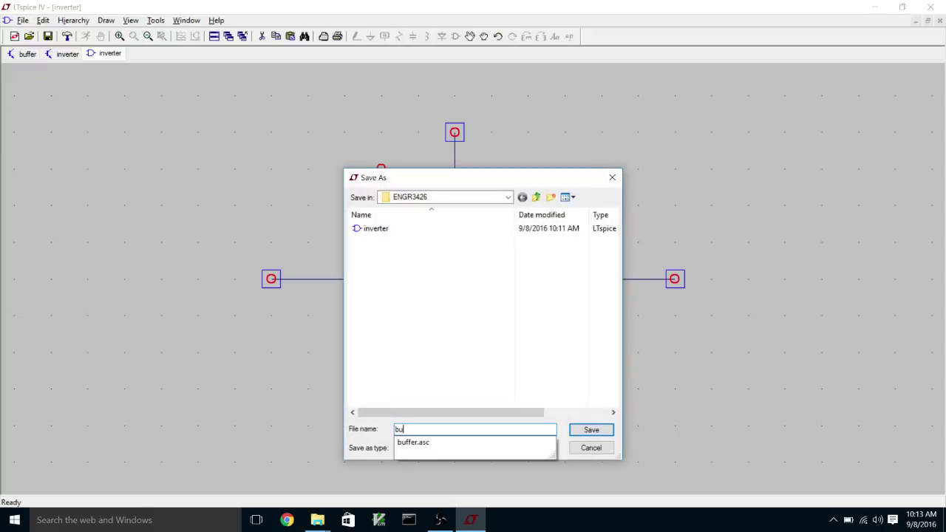
{"action": "type", "text": "ffer"}
{"action": "key", "text": "Return"}
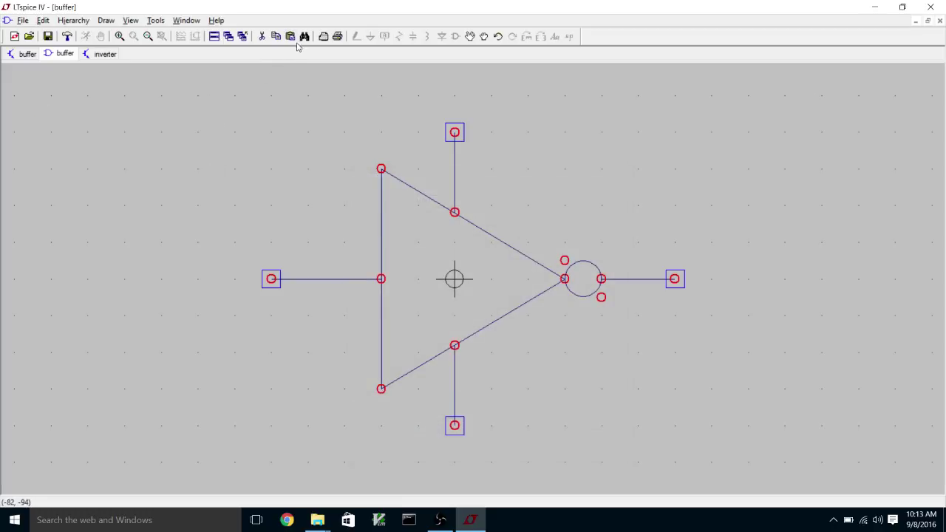
Cut away the output inversion bubble and stretch the output lead to the triangle tip.
{"action": "left_click", "coordinate": [262, 36]}
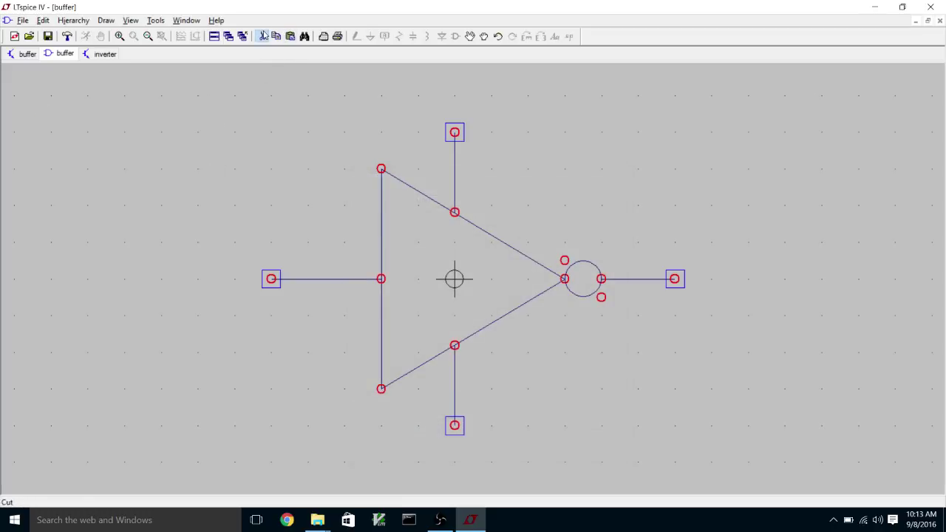
{"action": "left_click", "coordinate": [571, 298]}
{"action": "right_click", "coordinate": [571, 301]}
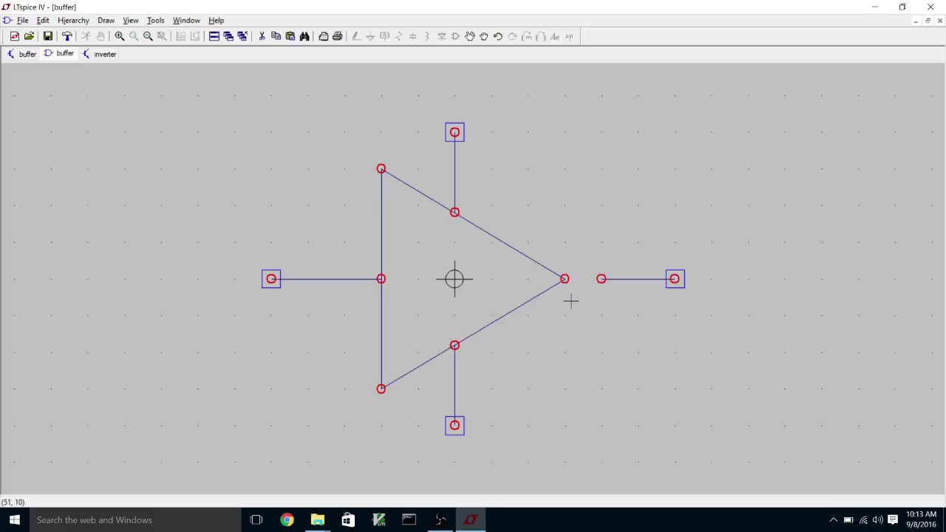
{"action": "left_click", "coordinate": [485, 37]}
{"action": "left_click_drag", "start_coordinate": [583, 252], "coordinate": [580, 306]}
Rename the top pin POS and the bottom pin NEG.
{"action": "right_click", "coordinate": [462, 138]}
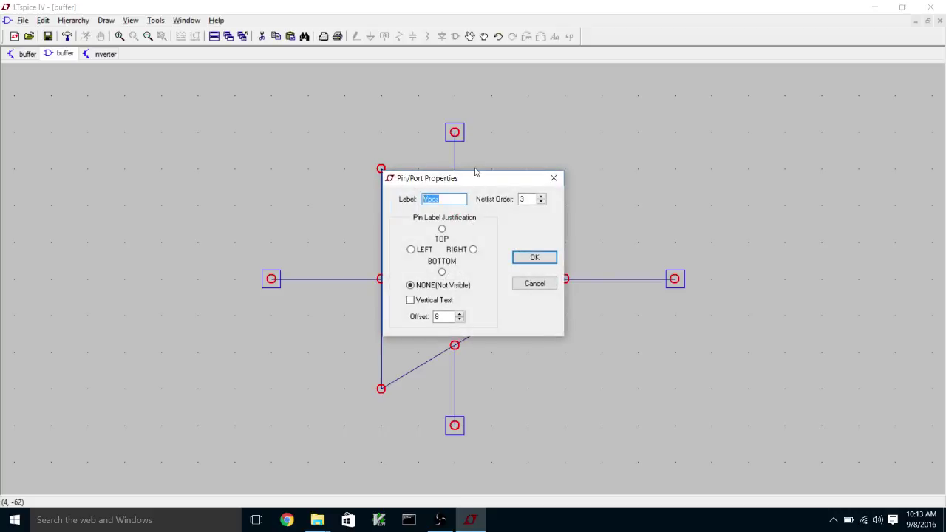
{"action": "type", "text": "POS"}
{"action": "key", "text": "Return"}
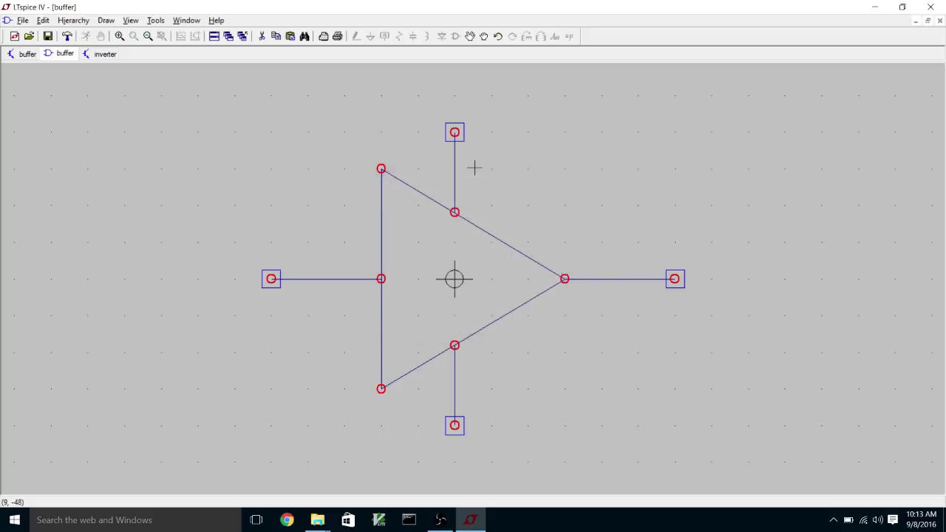
{"action": "right_click", "coordinate": [455, 426]}
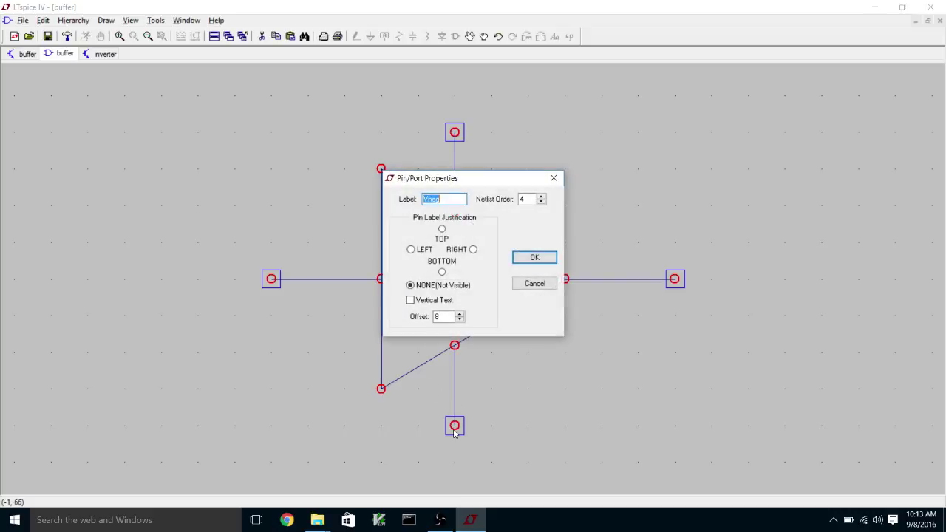
{"action": "type", "text": "NEG"}
{"action": "key", "text": "Return"}
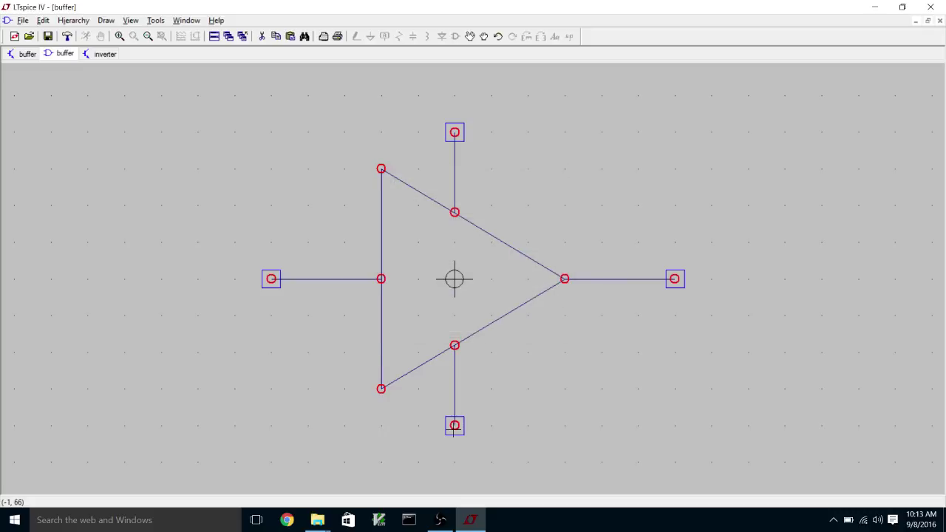
Rename the output pin OUT and the input pin IN.
{"action": "right_click", "coordinate": [683, 288]}
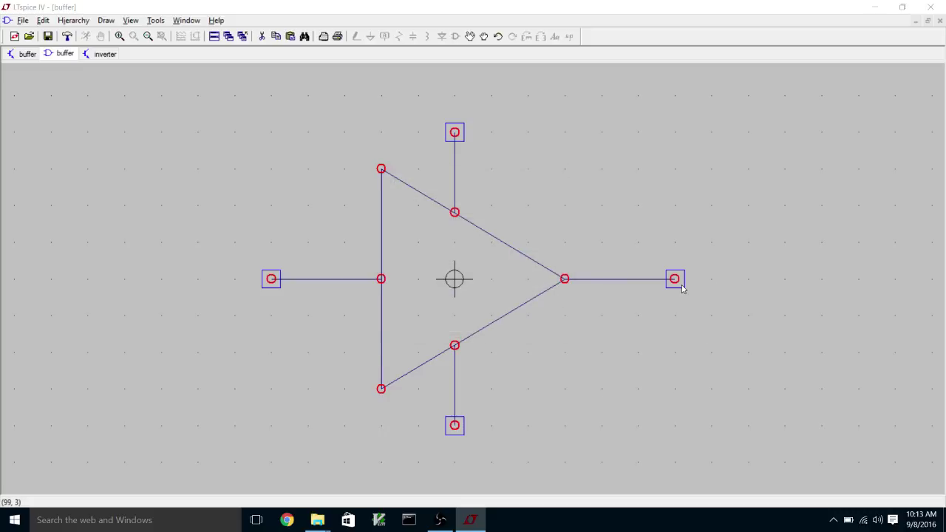
{"action": "type", "text": "OUT"}
{"action": "key", "text": "Return"}
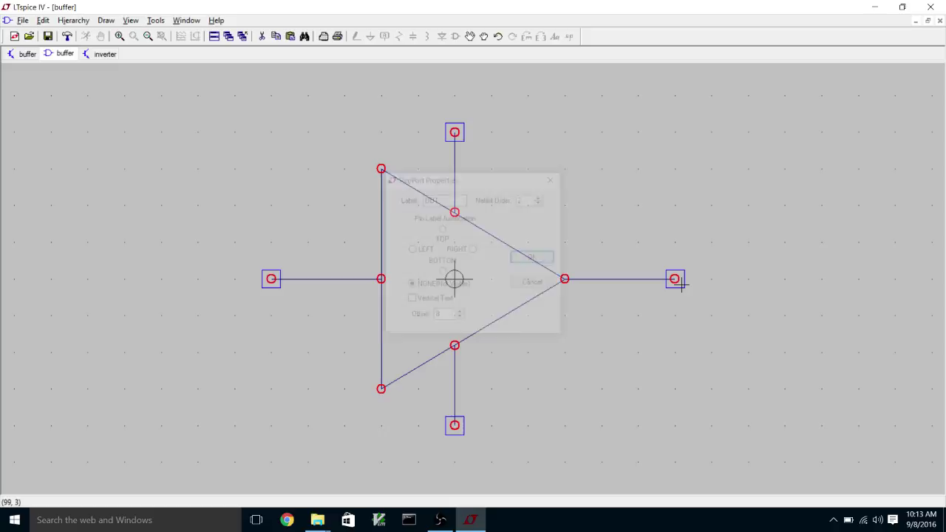
{"action": "right_click", "coordinate": [269, 287]}
{"action": "type", "text": "IN"}
{"action": "key", "text": "Return"}
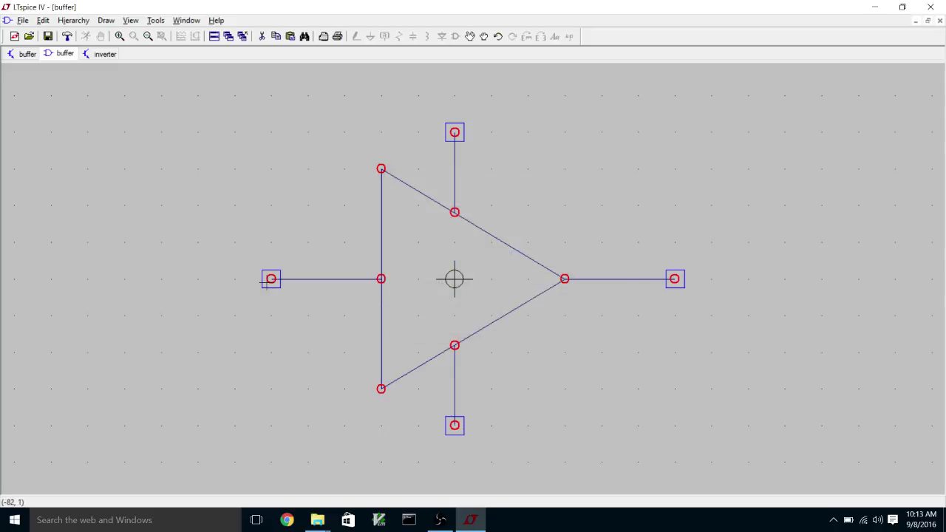
{"action": "left_click", "coordinate": [23, 21]}
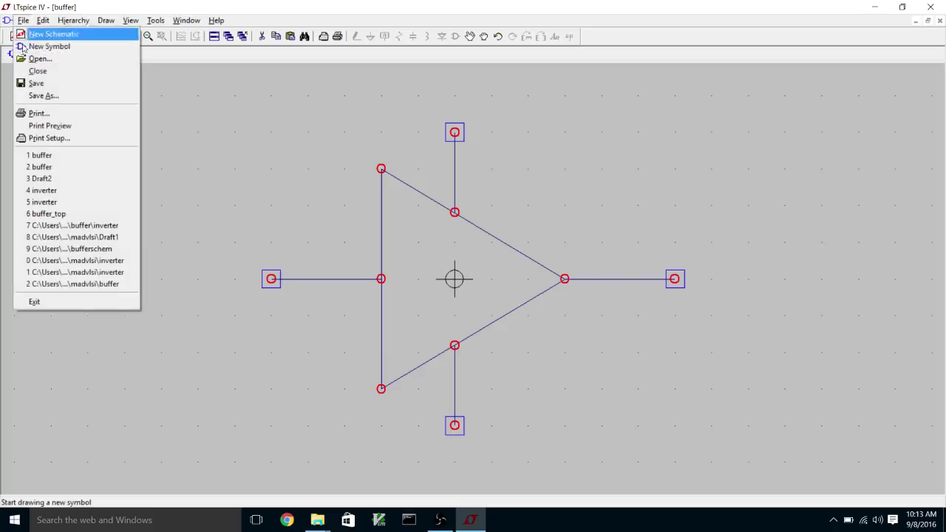
Save the edited buffer symbol and start a blank Draft3 schematic.
{"action": "left_click", "coordinate": [35, 84]}
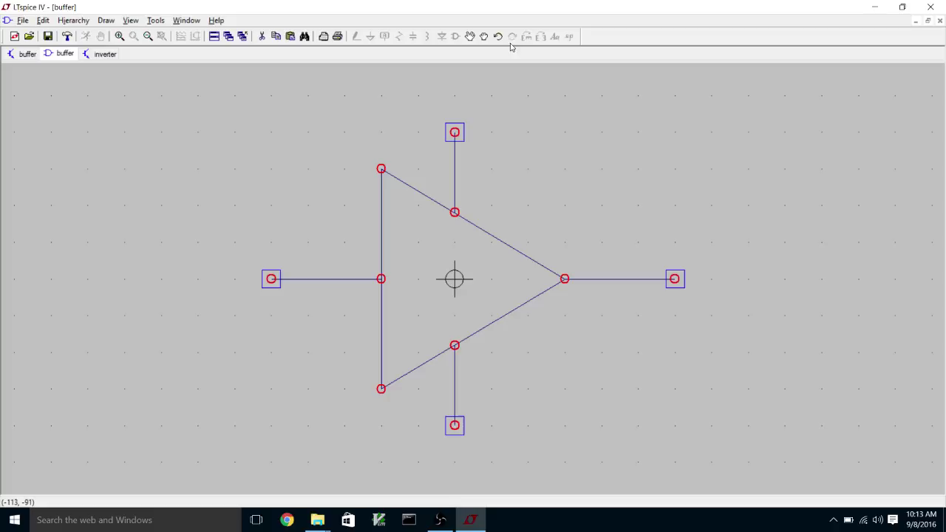
{"action": "left_click", "coordinate": [23, 21]}
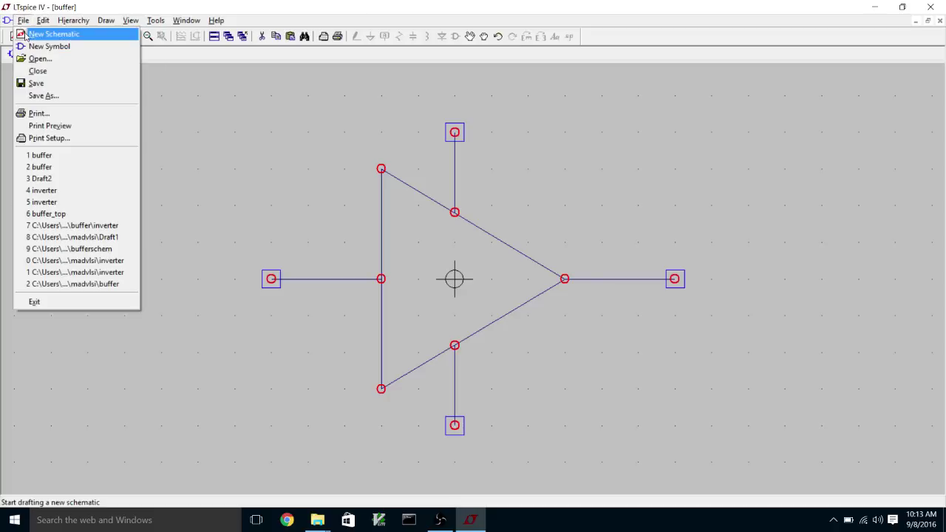
{"action": "left_click", "coordinate": [24, 36]}
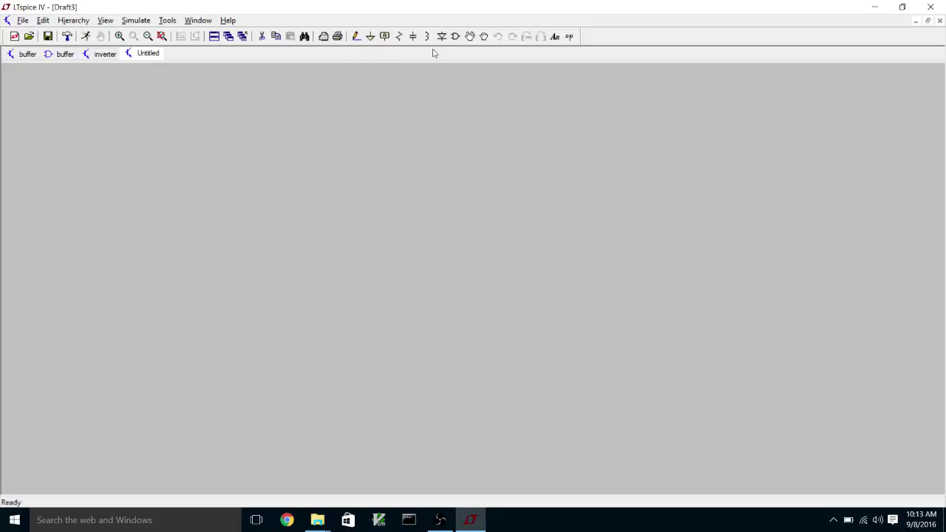
Place one buffer symbol in the middle of Draft3, ready for net labels.
{"action": "left_click", "coordinate": [455, 36]}
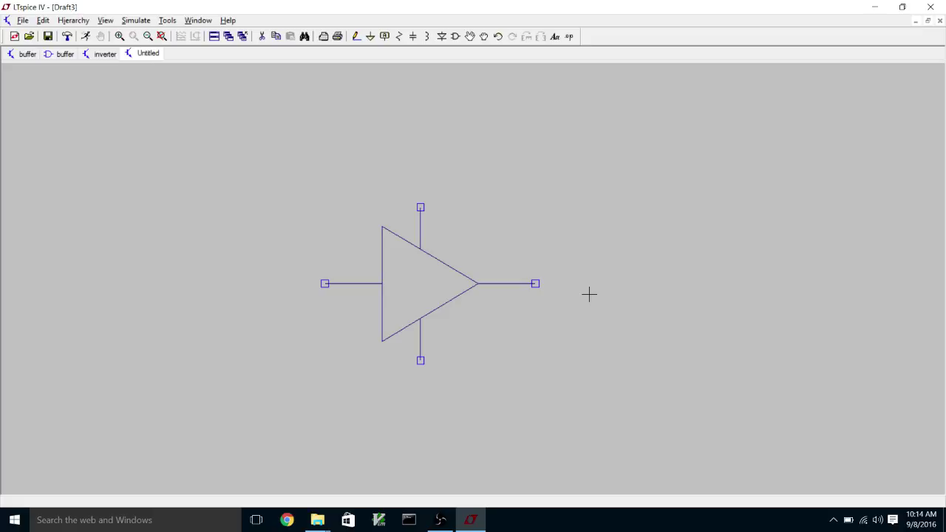
{"action": "left_click", "coordinate": [385, 36]}
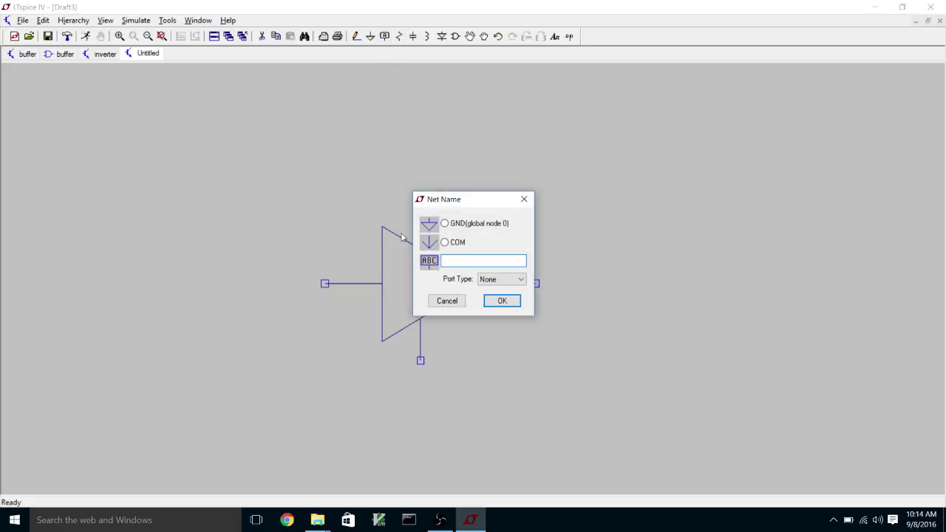
Drop IN net labels on all four buffer pins: left, right, top and bottom.
{"action": "type", "text": "IN"}
{"action": "key", "text": "Return"}
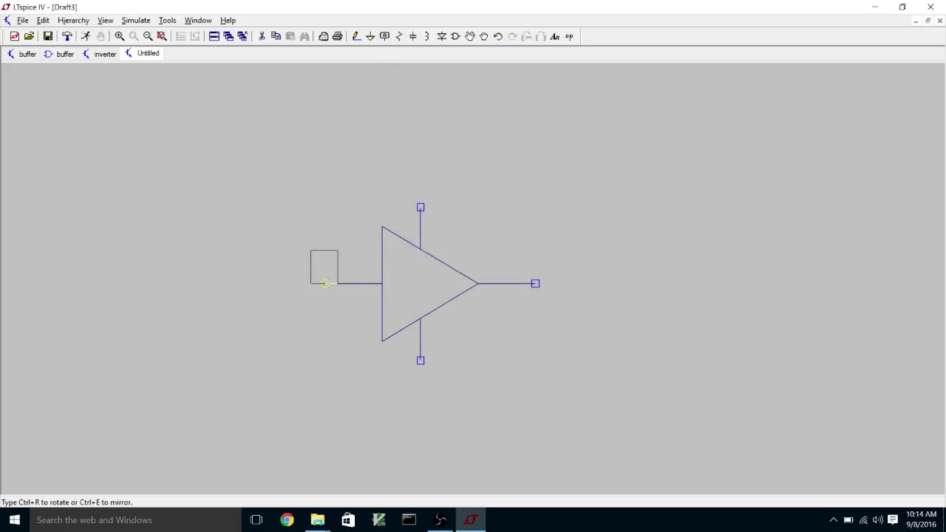
{"action": "left_click", "coordinate": [325, 283]}
{"action": "left_click", "coordinate": [535, 283]}
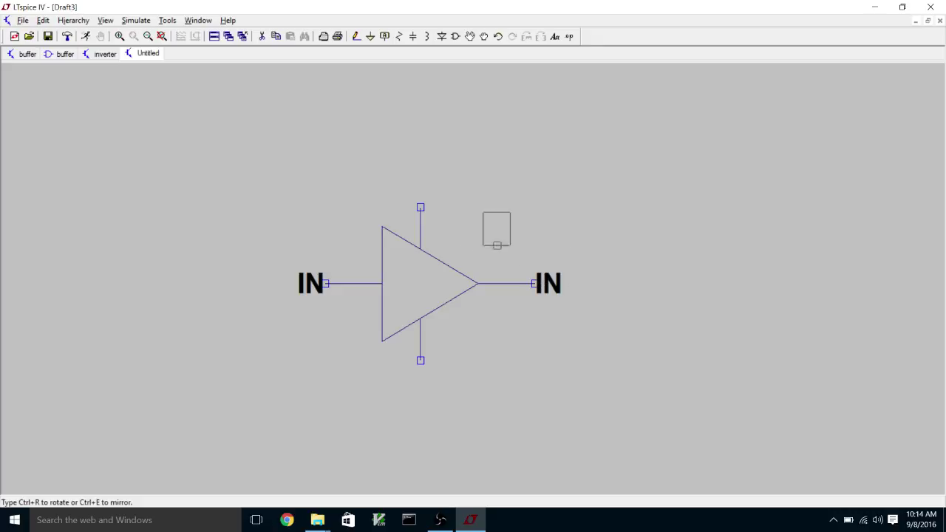
{"action": "left_click", "coordinate": [420, 207]}
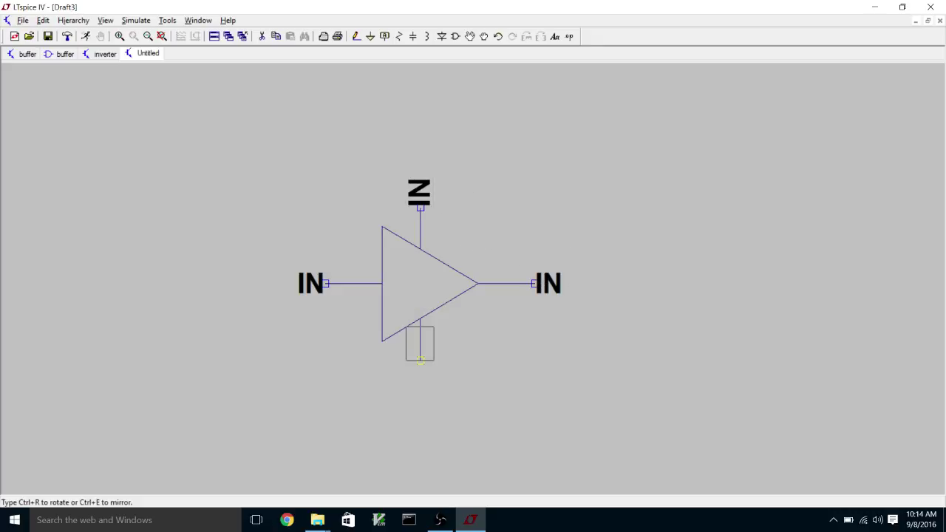
{"action": "left_click", "coordinate": [420, 359]}
{"action": "key", "text": "Escape"}
Rename the top, bottom and right labels to POS, NEG and OUT.
{"action": "right_click", "coordinate": [418, 201]}
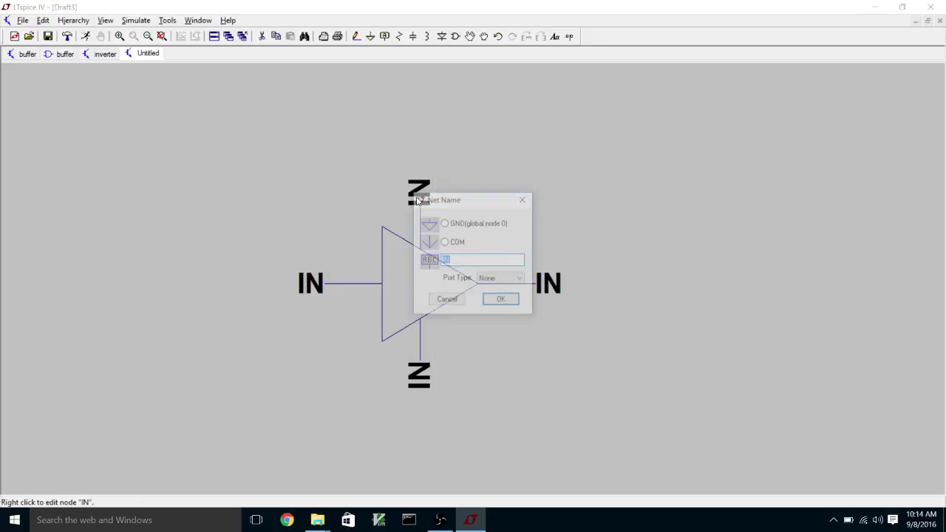
{"action": "type", "text": "POS"}
{"action": "key", "text": "Return"}
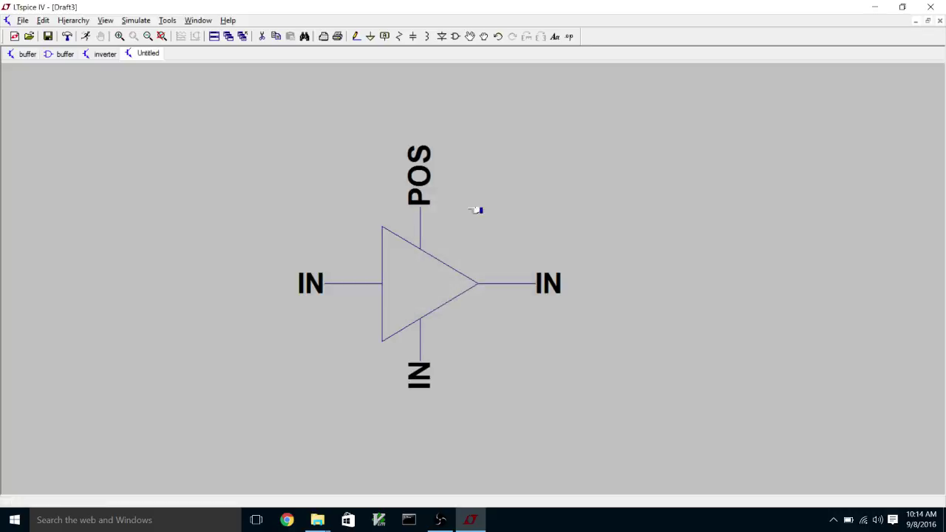
{"action": "right_click", "coordinate": [416, 380]}
{"action": "type", "text": "NEG"}
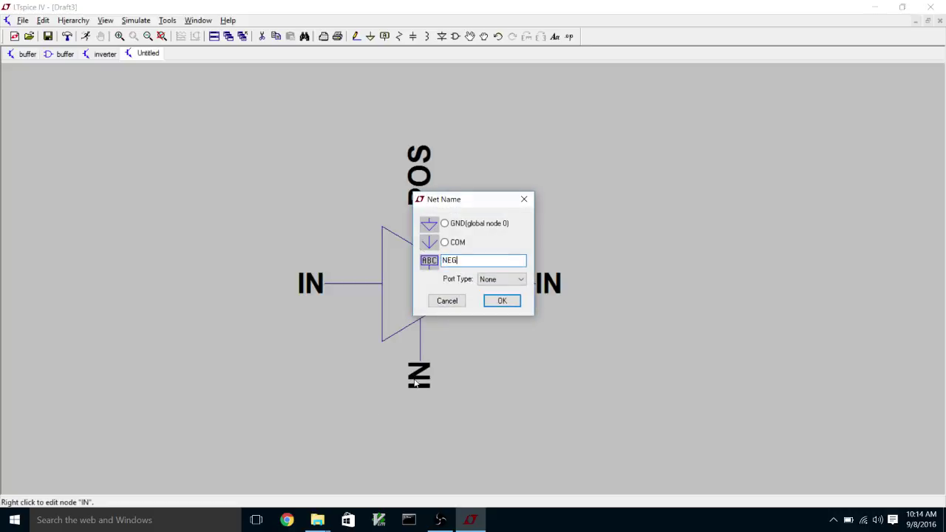
{"action": "key", "text": "Return"}
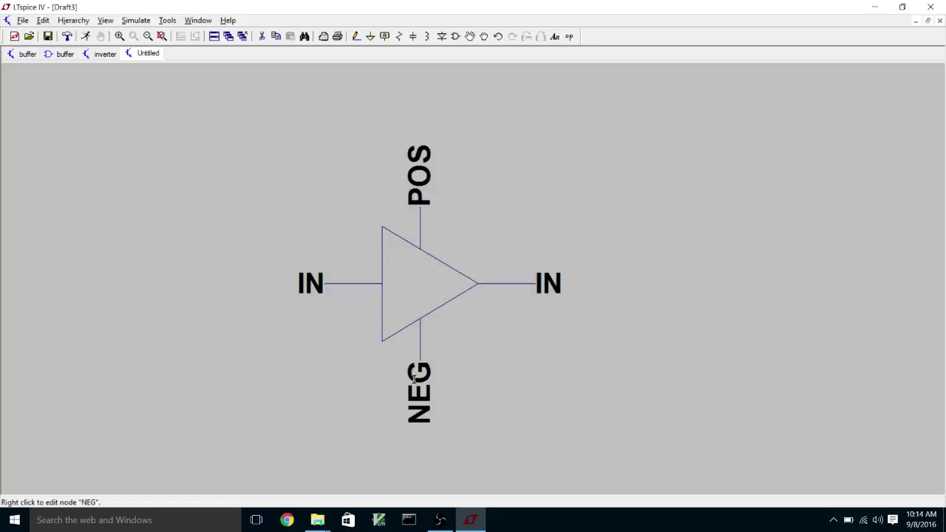
{"action": "right_click", "coordinate": [545, 285]}
{"action": "type", "text": "OUT"}
{"action": "key", "text": "Return"}
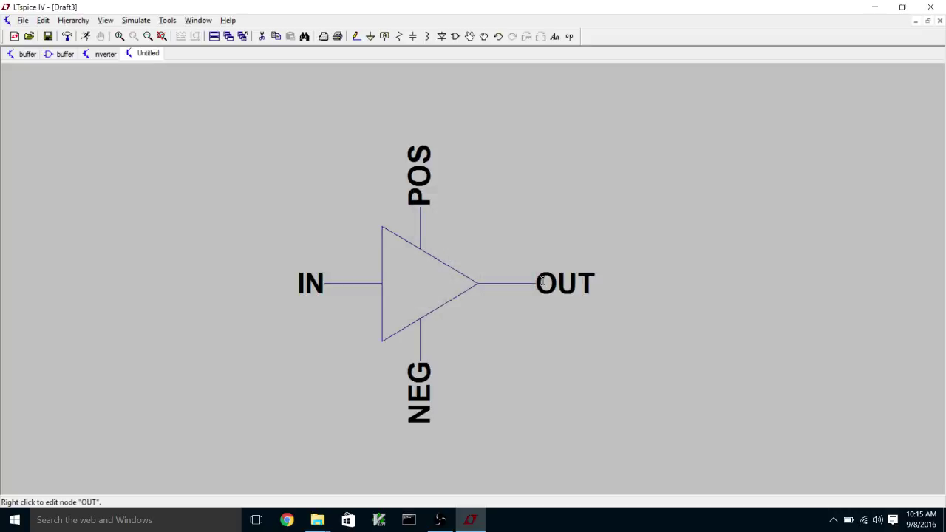
Save the labelled schematic under the new file name buffer_top with Save As.
{"action": "left_click", "coordinate": [24, 22]}
{"action": "left_click", "coordinate": [35, 85]}
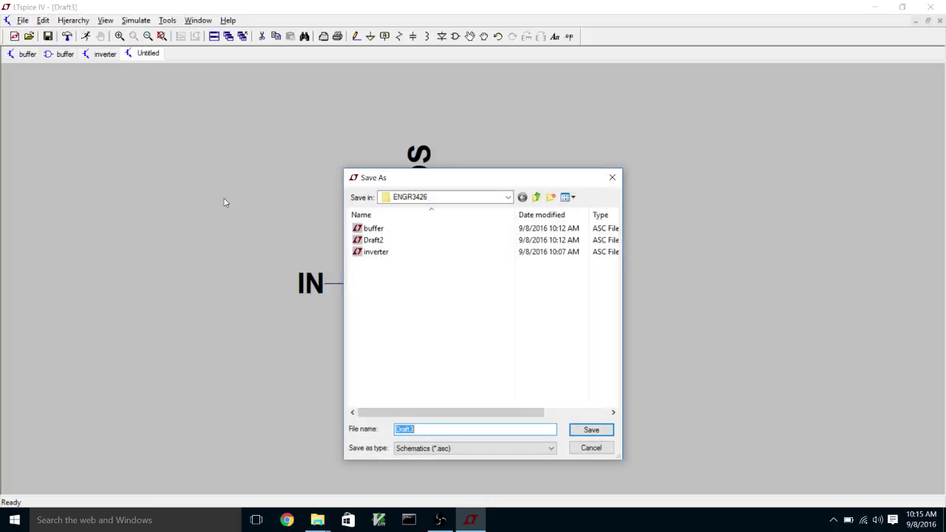
{"action": "type", "text": "buffer"}
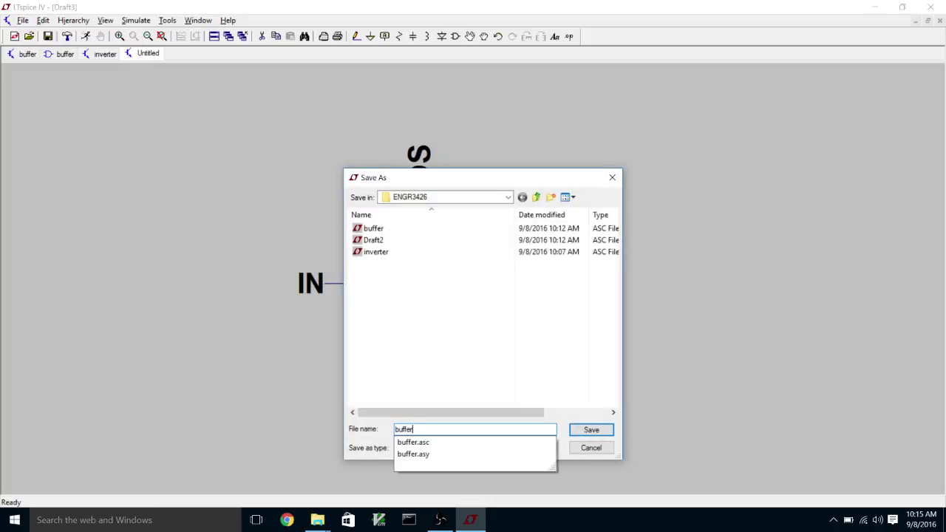
{"action": "type", "text": "top"}
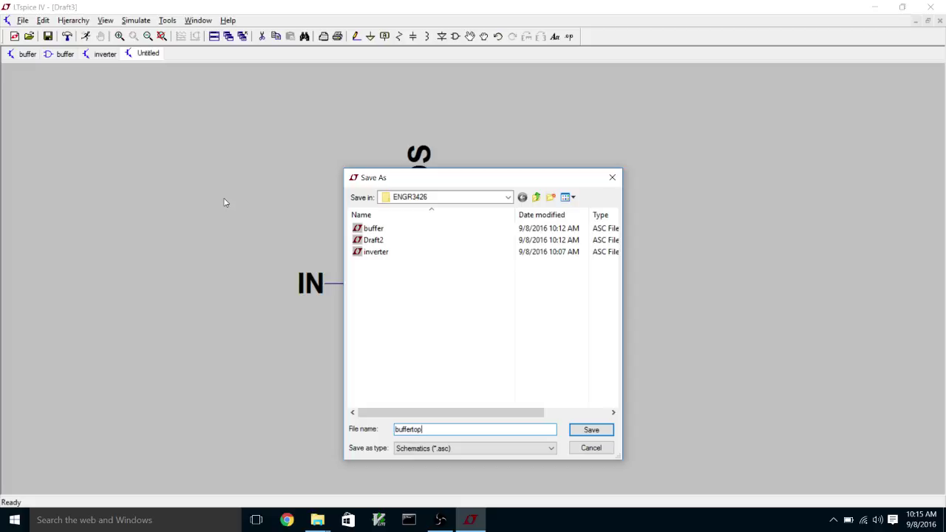
{"action": "key", "text": "BackSpace"}
{"action": "key", "text": "BackSpace"}
{"action": "key", "text": "BackSpace"}
{"action": "type", "text": "_top"}
{"action": "key", "text": "Return"}
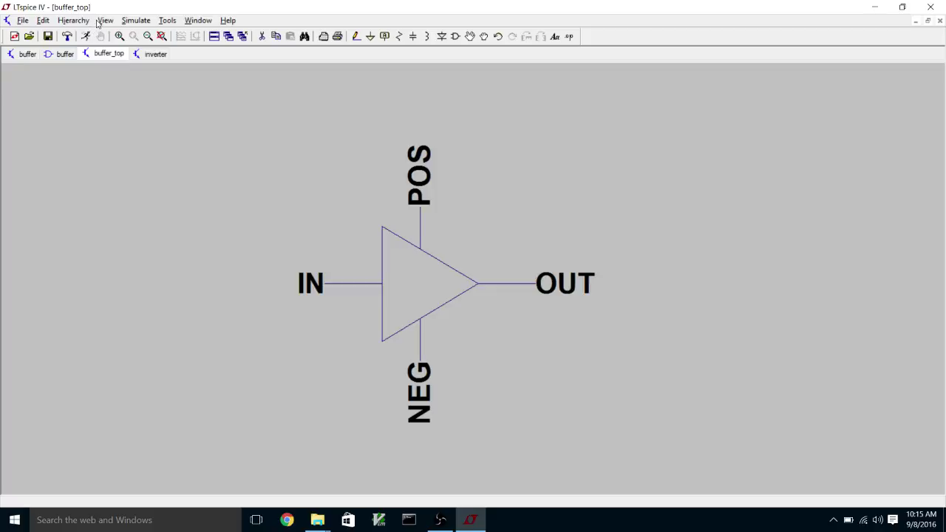
Show the buffer_top SPICE netlist, highlighting both P001 nodes and the inverter subcircuit lines.
{"action": "left_click", "coordinate": [106, 21]}
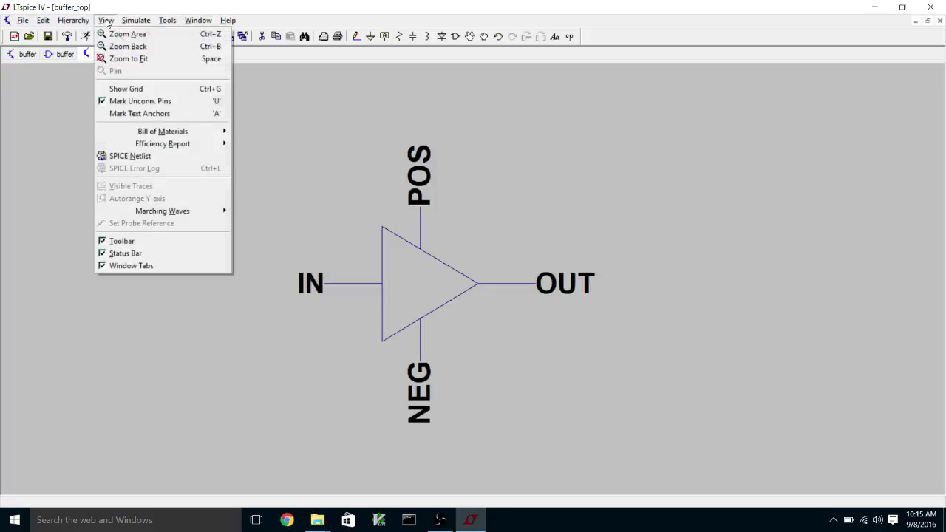
{"action": "left_click", "coordinate": [126, 158]}
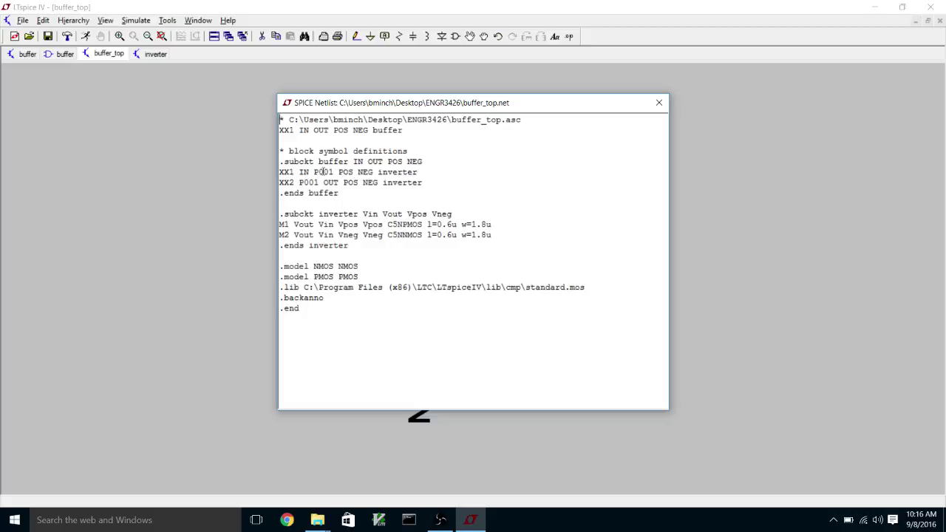
{"action": "left_click_drag", "start_coordinate": [314, 171], "coordinate": [334, 175]}
{"action": "left_click", "coordinate": [300, 183]}
{"action": "left_click_drag", "start_coordinate": [299, 183], "coordinate": [320, 186]}
{"action": "left_click", "coordinate": [339, 192]}
{"action": "left_click_drag", "start_coordinate": [280, 215], "coordinate": [370, 249]}
{"action": "left_click", "coordinate": [370, 248]}
Close the netlist and keep 'Automatically delete .net files' at No in the Control Panel's Operation settings.
{"action": "left_click", "coordinate": [663, 107]}
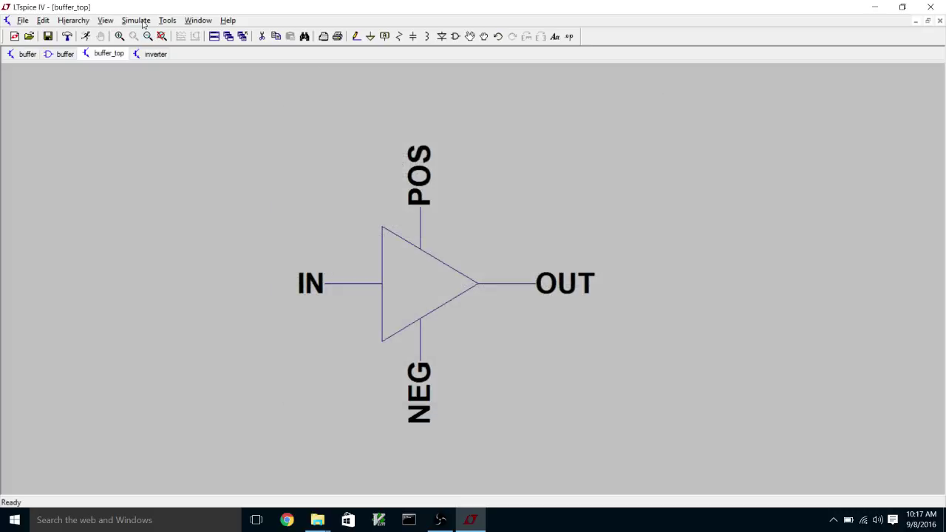
{"action": "left_click", "coordinate": [143, 21]}
{"action": "mouse_move", "coordinate": [162, 23]}
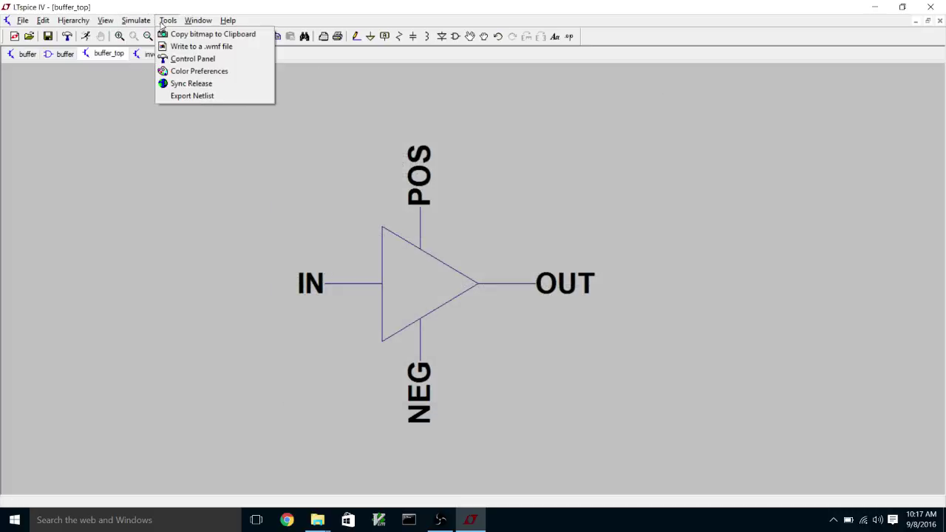
{"action": "left_click", "coordinate": [191, 58]}
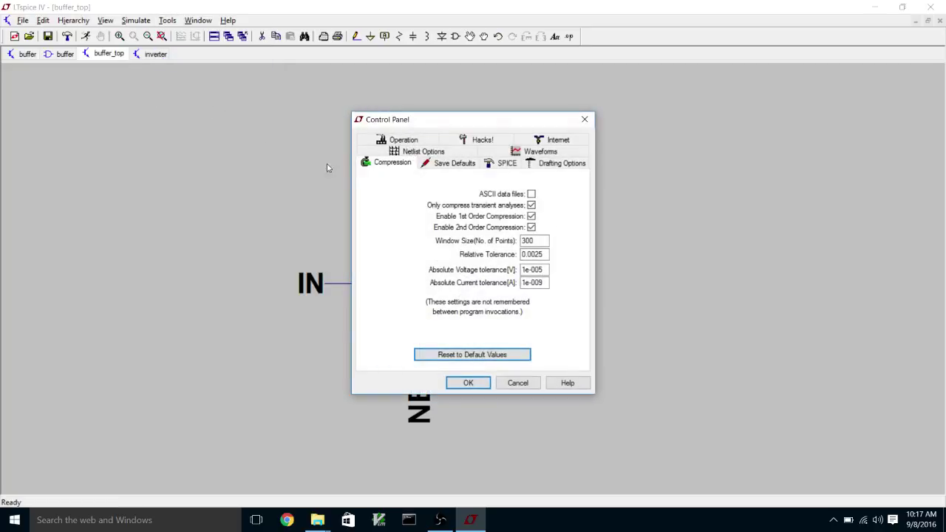
{"action": "left_click", "coordinate": [394, 141]}
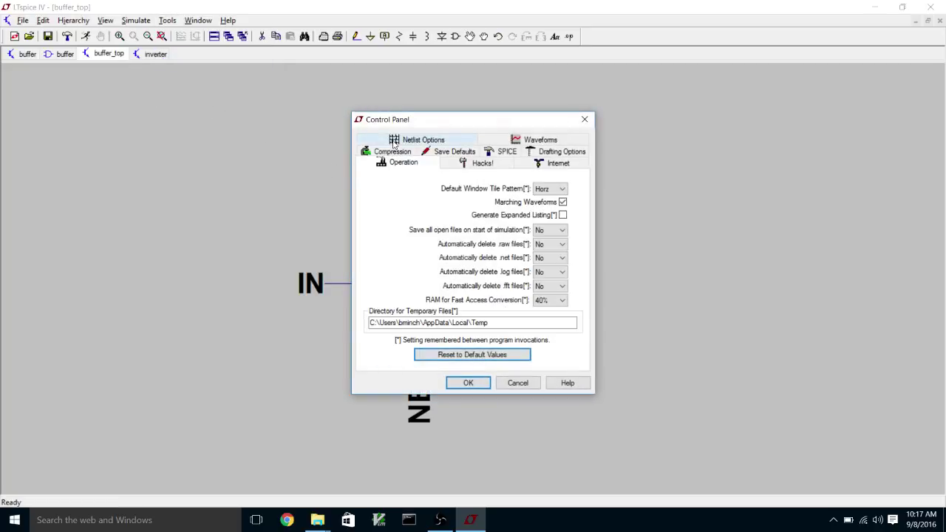
{"action": "left_click", "coordinate": [543, 260]}
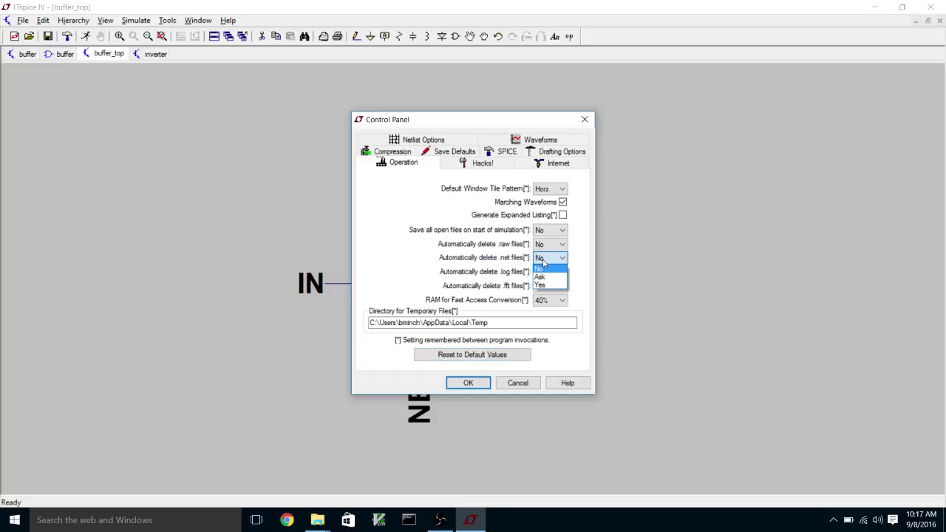
{"action": "left_click", "coordinate": [543, 261]}
{"action": "left_click", "coordinate": [499, 324]}
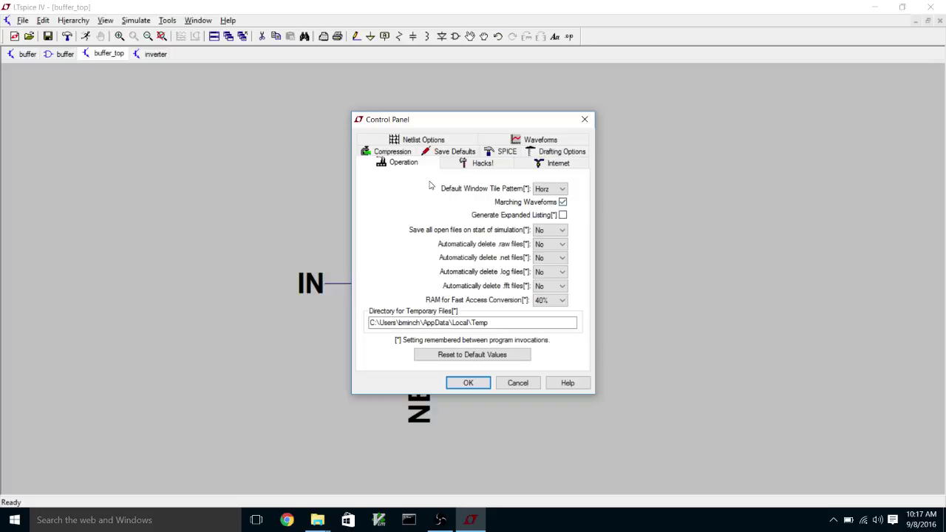
{"action": "left_click", "coordinate": [466, 383]}
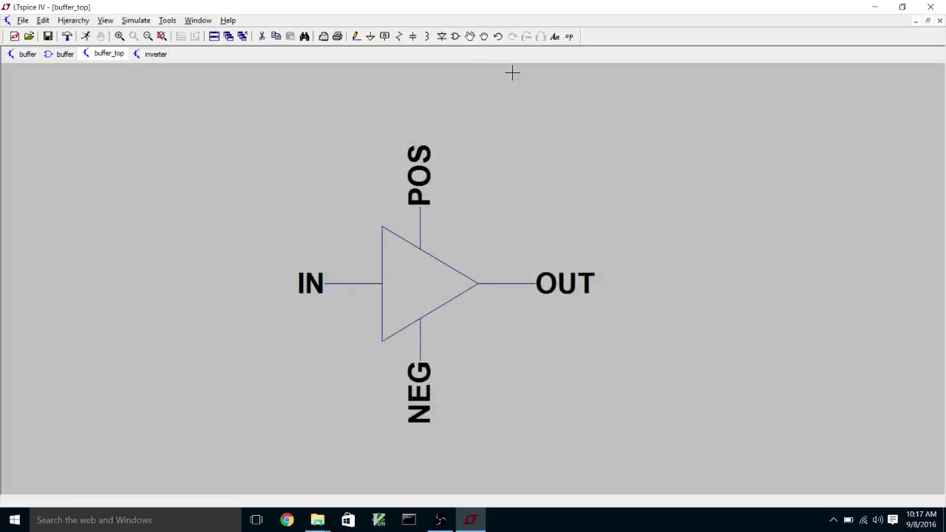